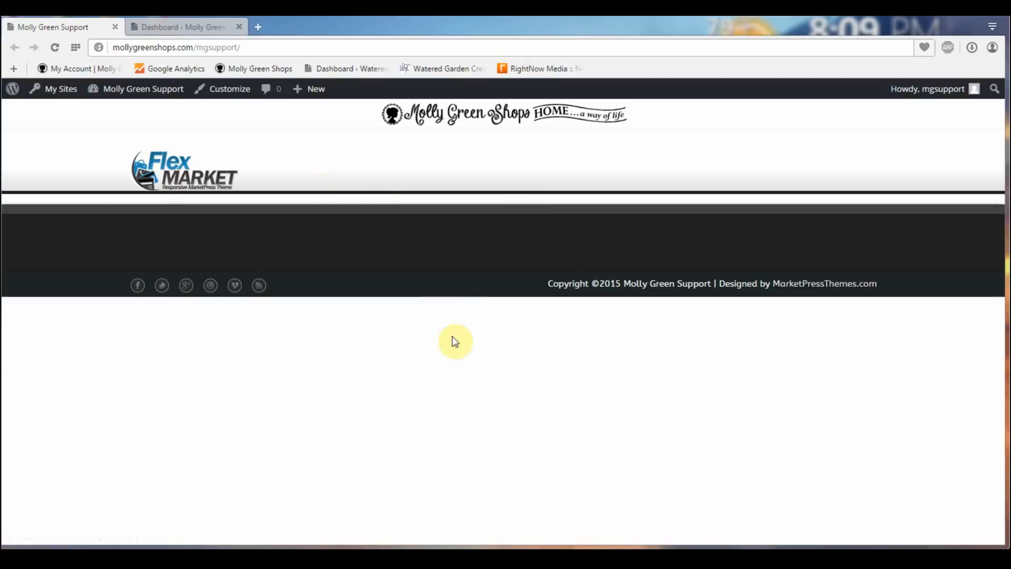
# - Create a new page template named "Home" in the site's Page Builder
pyautogui.click(172, 31)
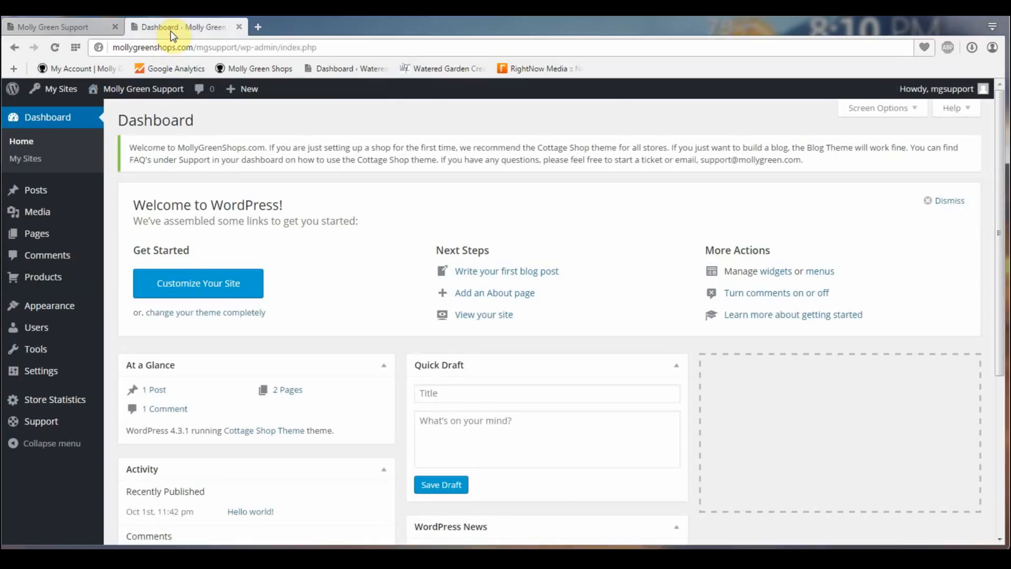
pyautogui.moveTo(46, 308)
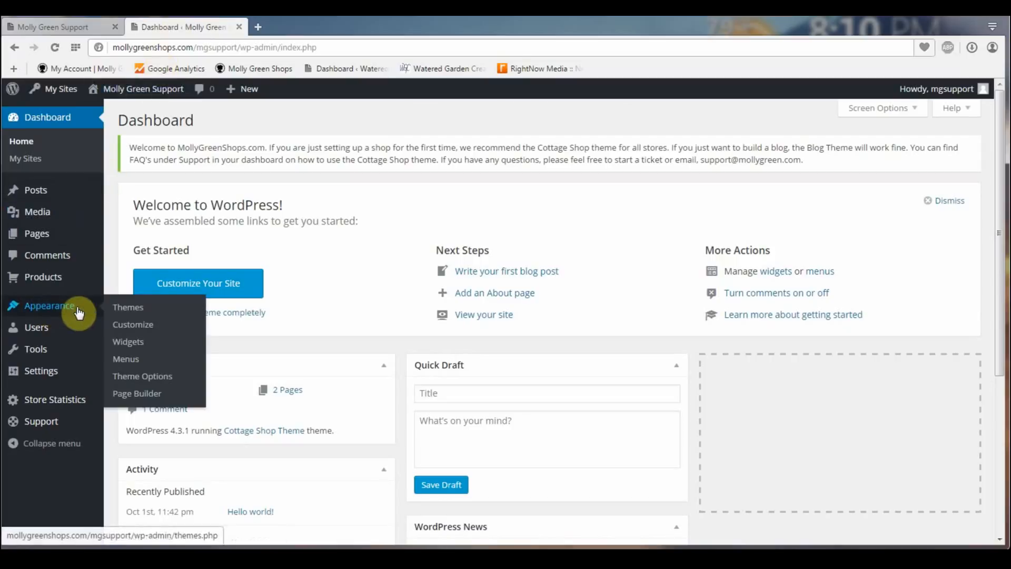
pyautogui.click(125, 393)
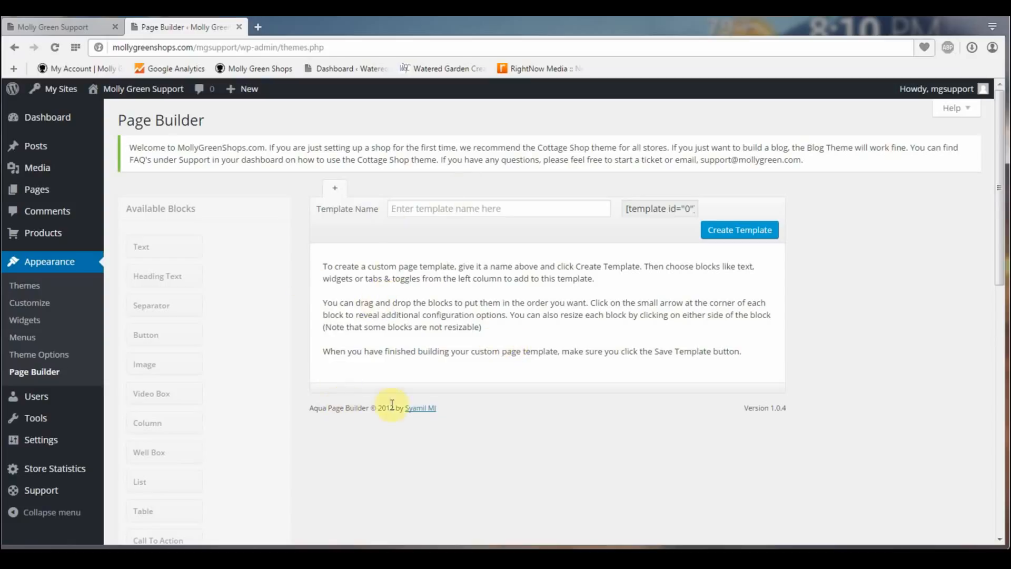
pyautogui.click(431, 207)
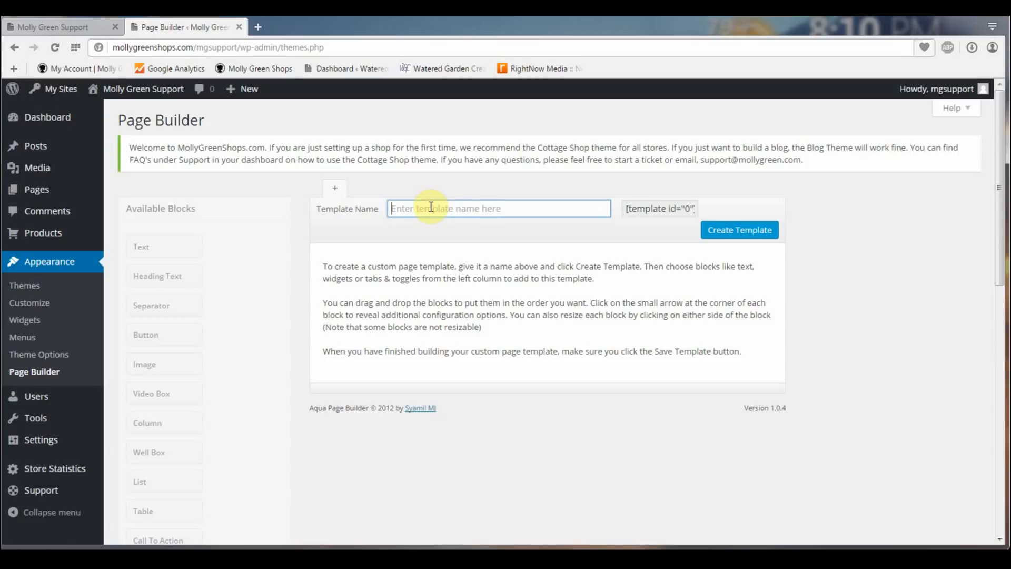
pyautogui.write('Home')
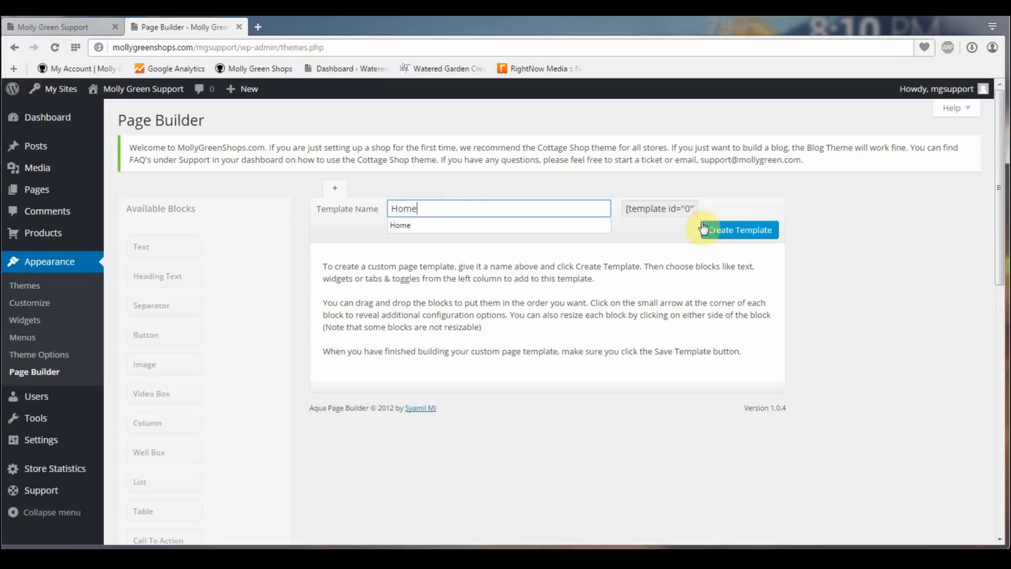
pyautogui.click(730, 237)
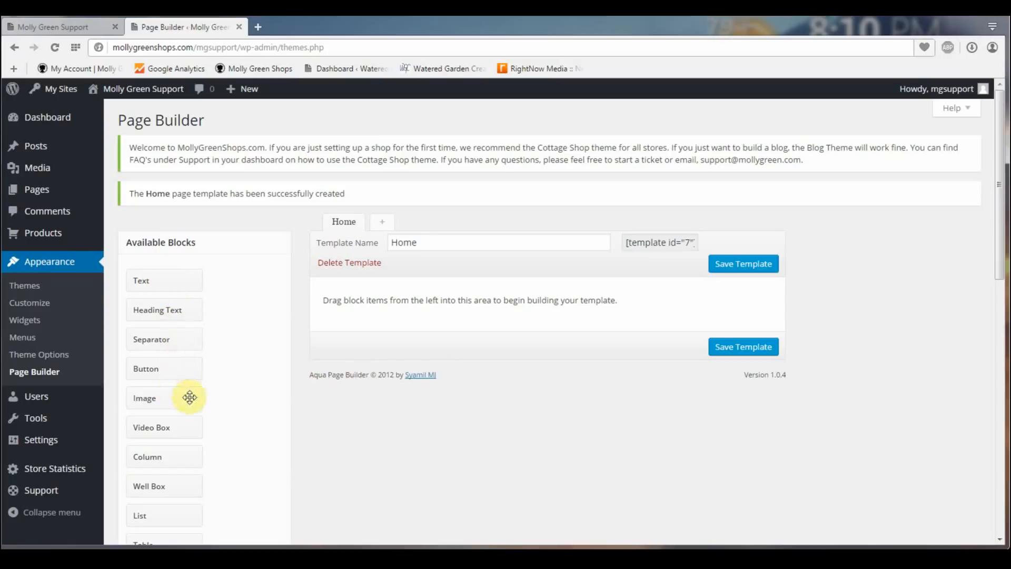
# - Look through the full list of blocks available for building the Home template
pyautogui.scroll(-2, 226, 368)
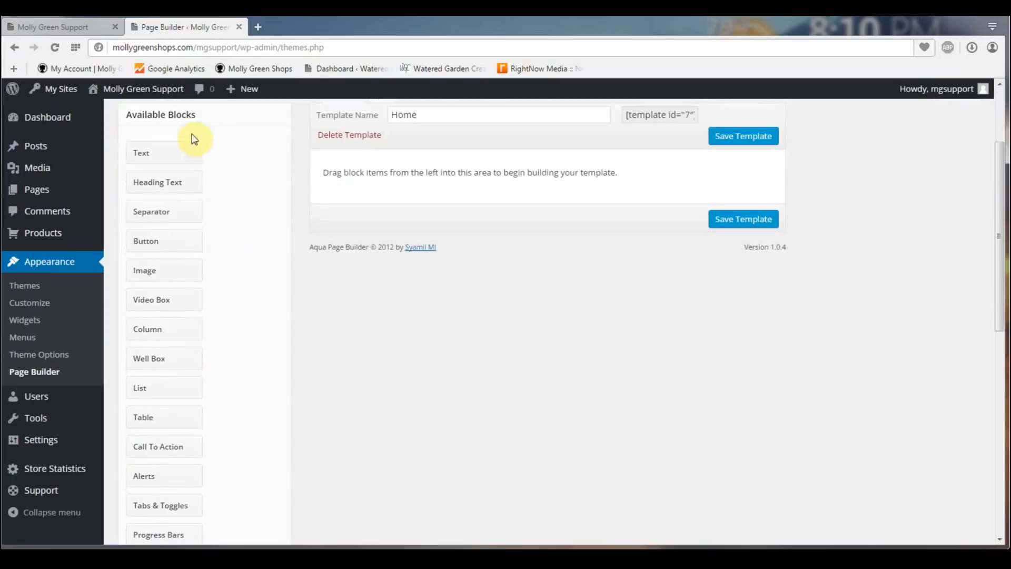
pyautogui.scroll(-1, 221, 317)
pyautogui.scroll(-1, 221, 317)
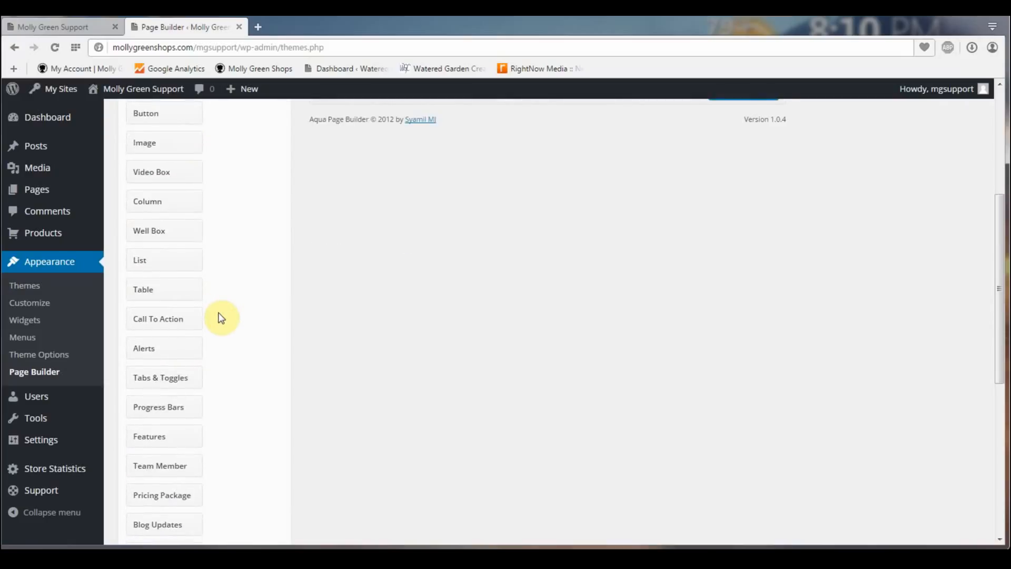
pyautogui.scroll(-1, 221, 317)
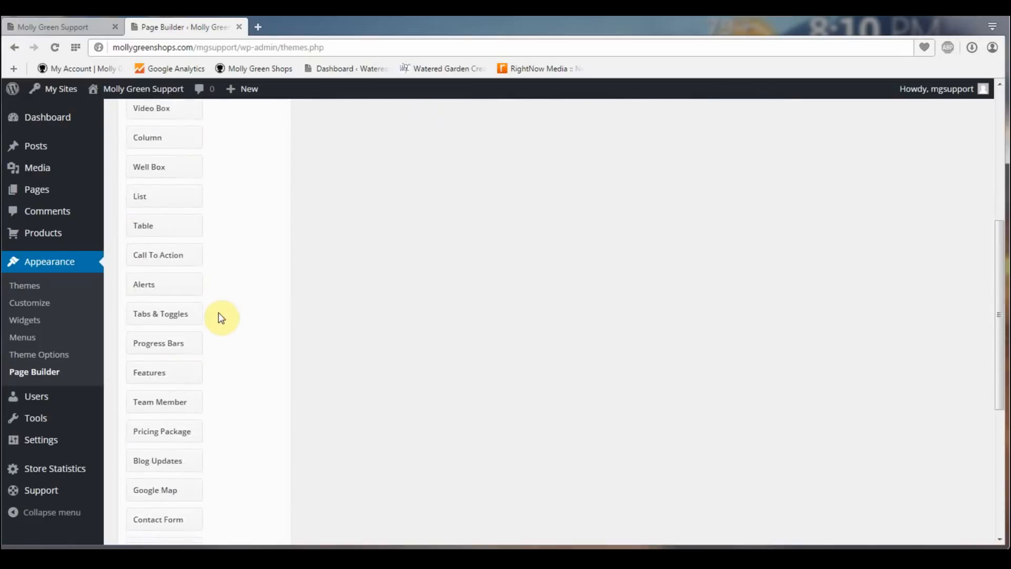
pyautogui.scroll(-1, 222, 318)
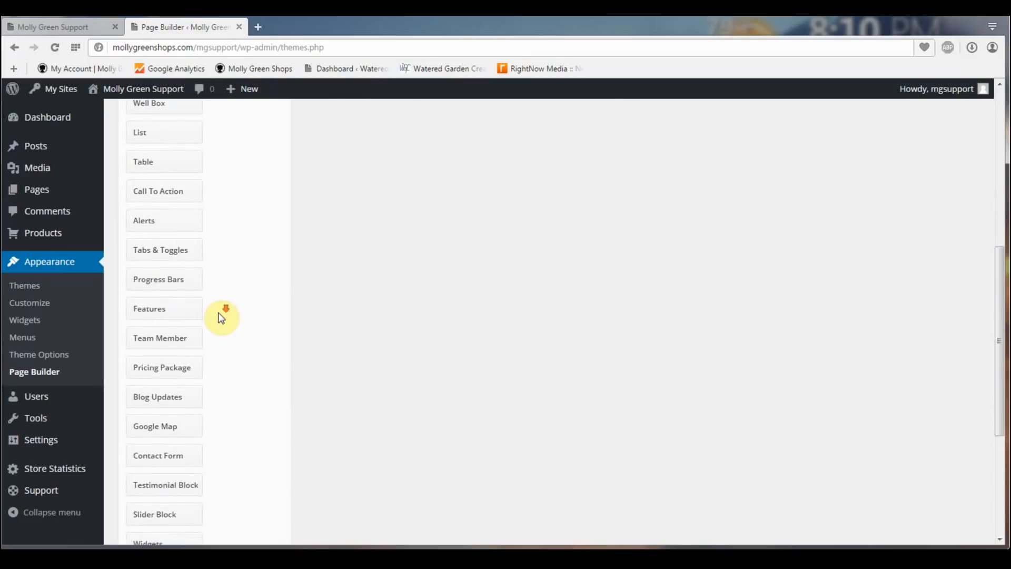
pyautogui.scroll(-1, 221, 317)
pyautogui.scroll(-2, 218, 312)
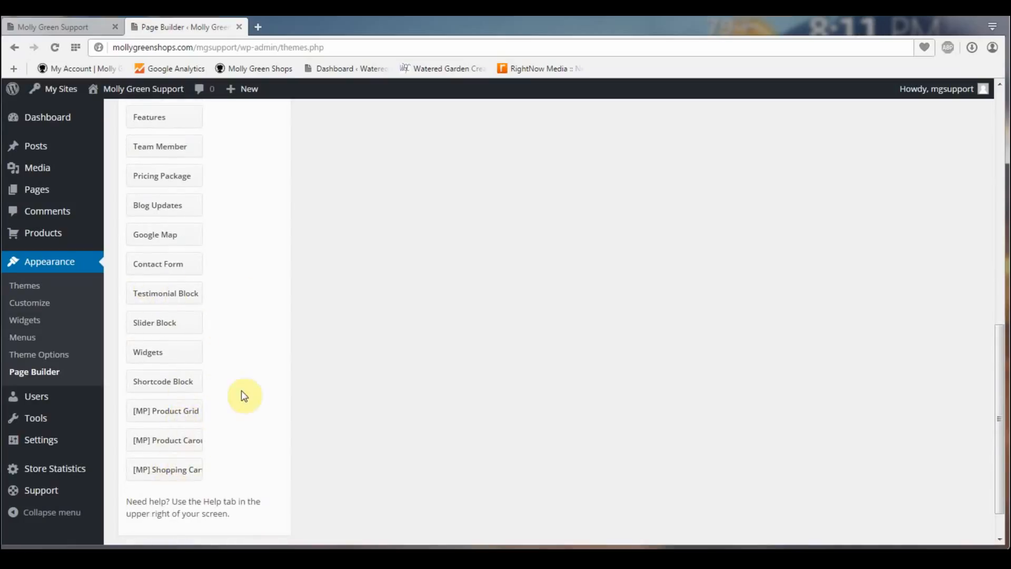
pyautogui.scroll(8, 241, 396)
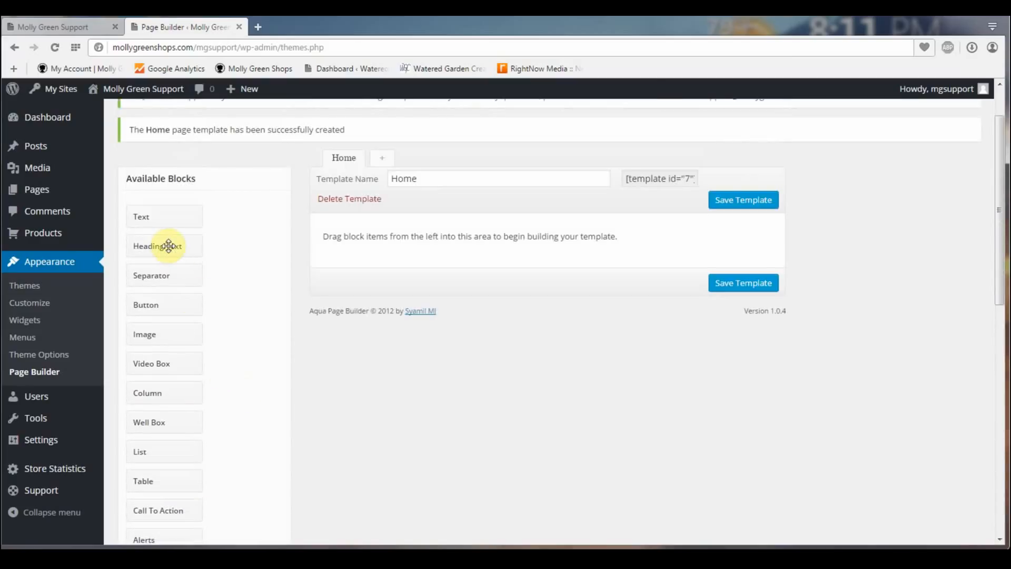
# - Add a Heading Text block to the Home template with the text "Molly Green Support Site" and heading type H1
pyautogui.moveTo(157, 246); pyautogui.dragTo(415, 235)
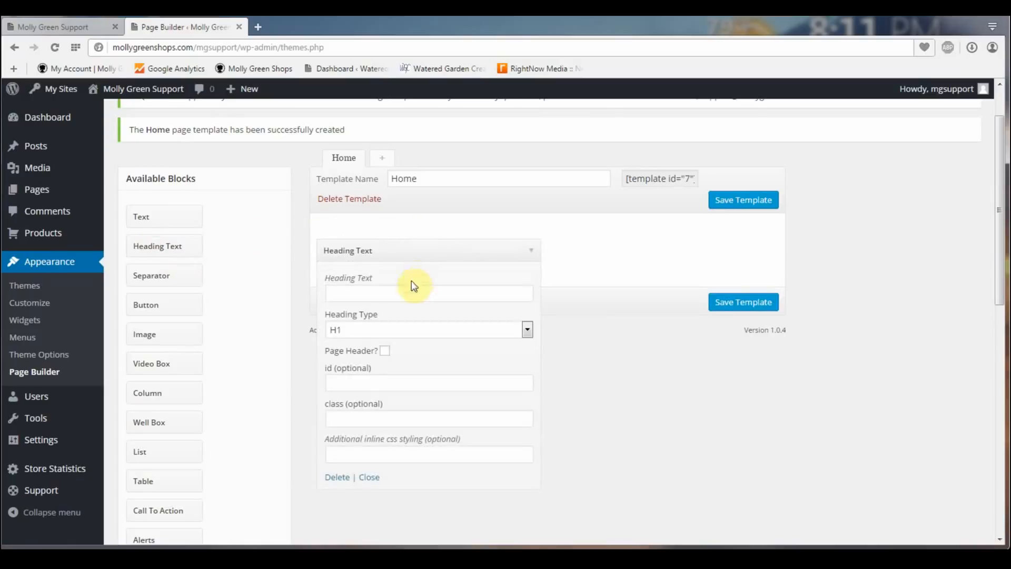
pyautogui.click(406, 293)
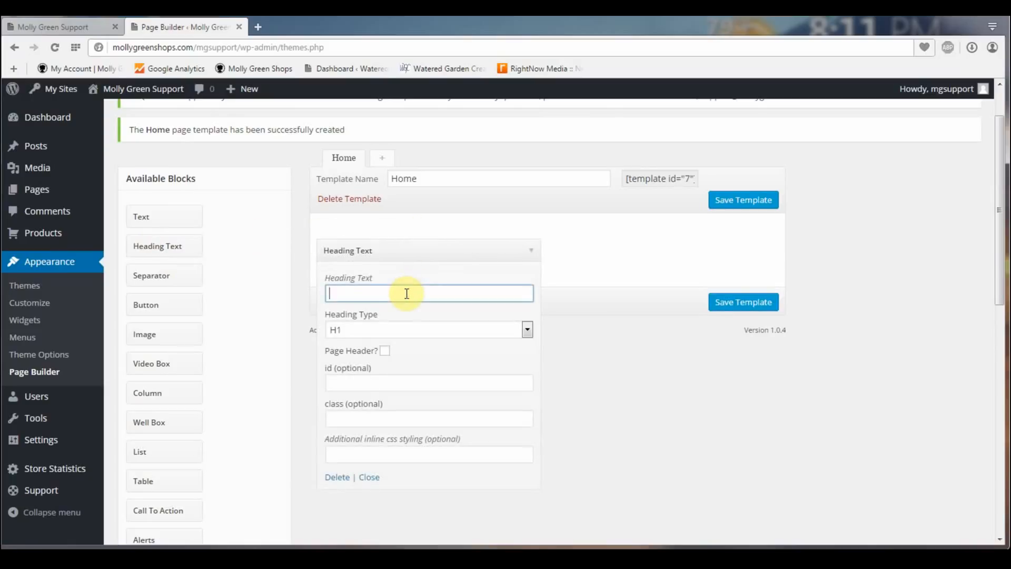
pyautogui.write('Molly Green Support Site')
pyautogui.click(527, 332)
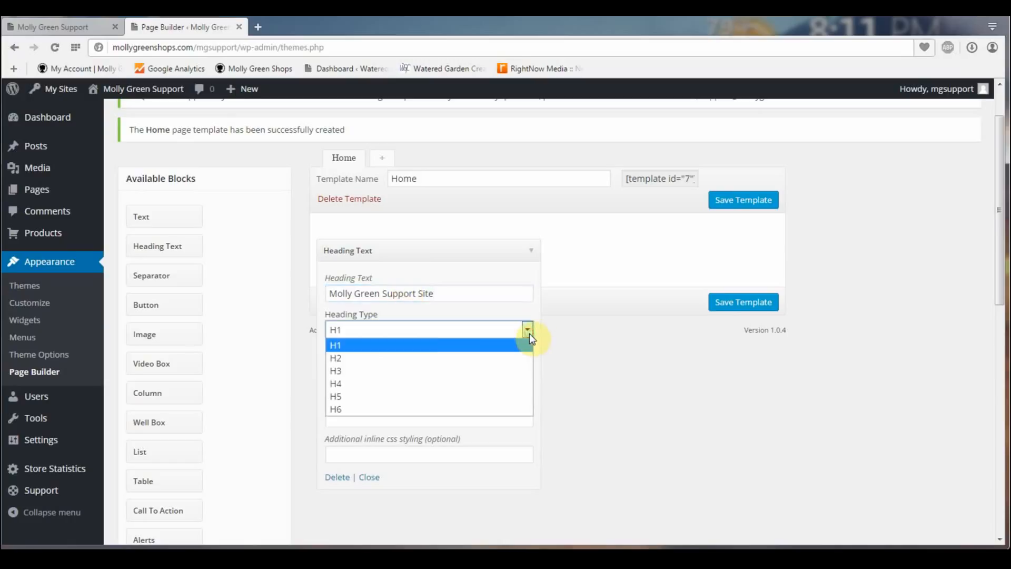
pyautogui.click(367, 350)
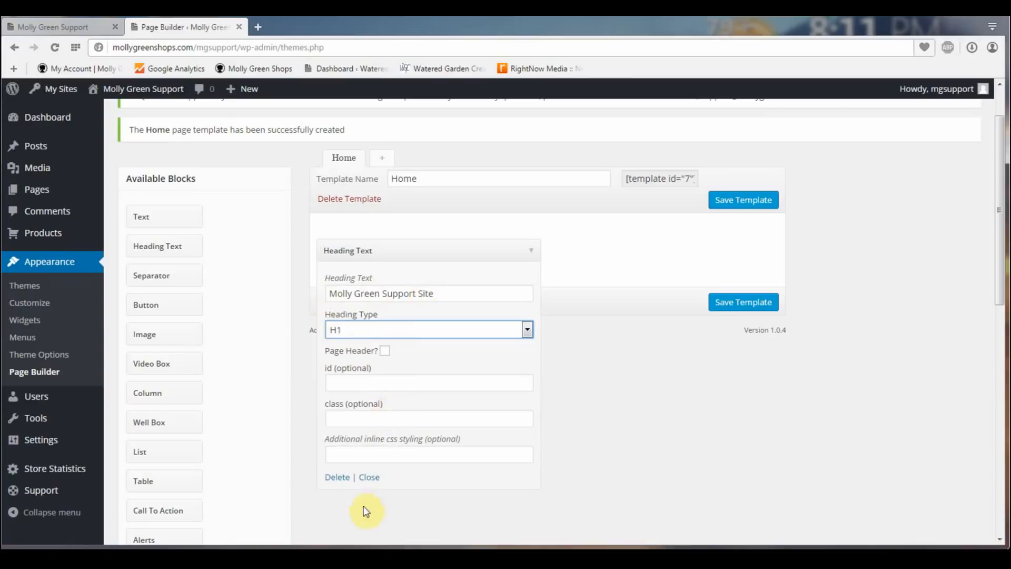
pyautogui.click(370, 477)
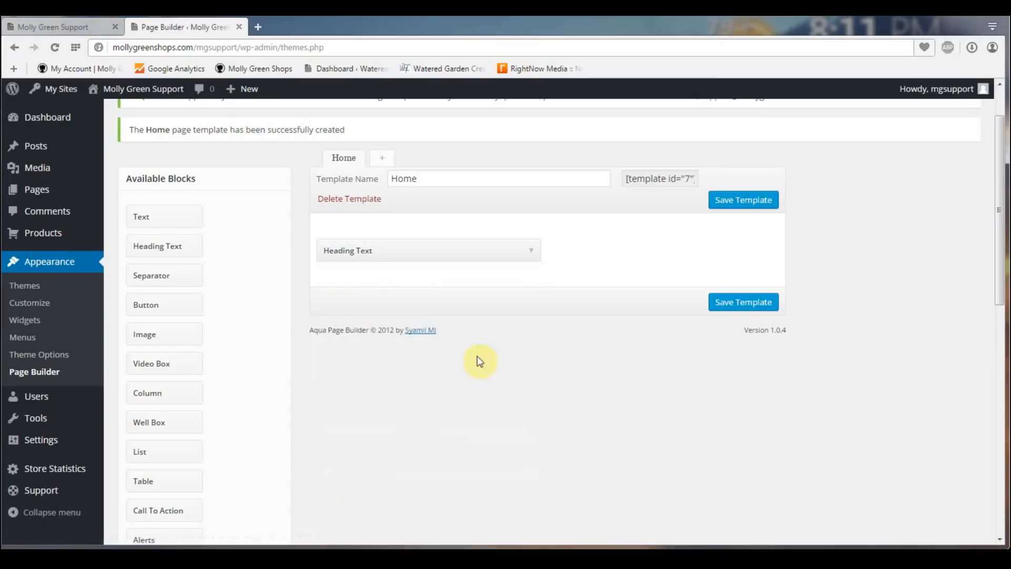
# - Add a Text block to the template and widen the Heading Text block so the Text block moves beneath it
pyautogui.moveTo(176, 218); pyautogui.dragTo(609, 244)
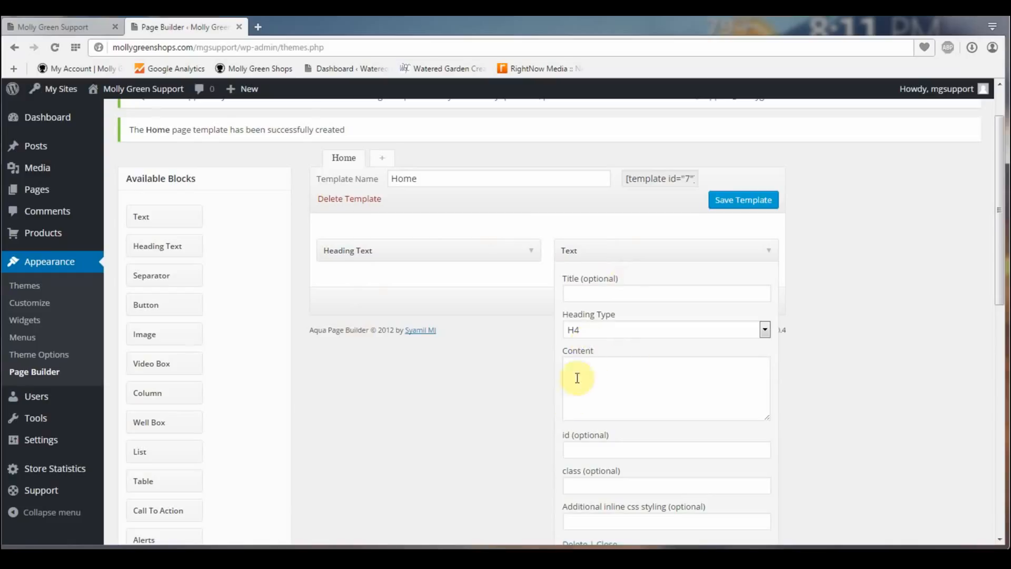
pyautogui.click(503, 233)
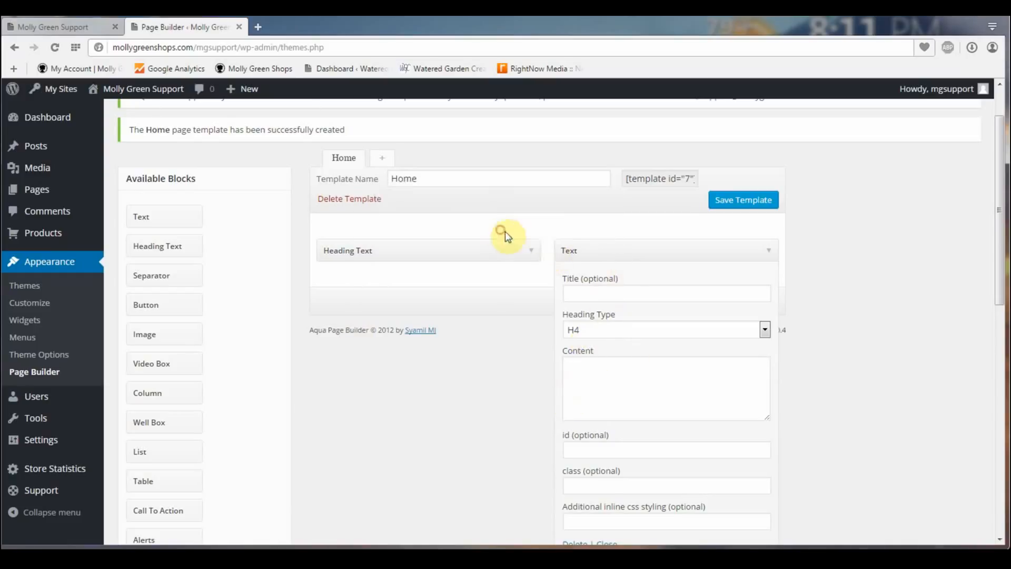
pyautogui.click(541, 249)
pyautogui.moveTo(540, 249); pyautogui.dragTo(586, 250)
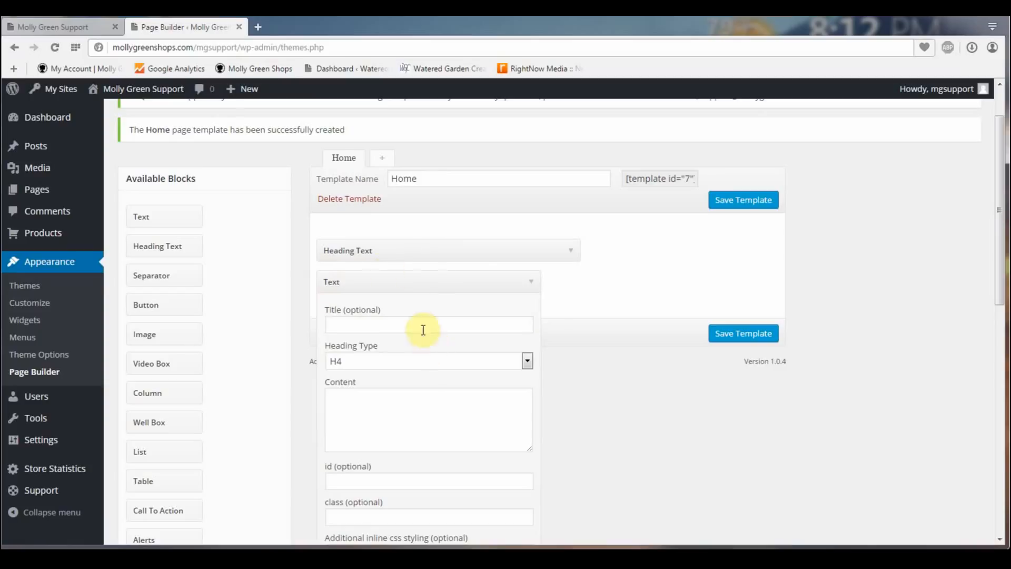
# - Enter "Welcome to my store." as the Text block's content and collapse the block
pyautogui.click(381, 413)
pyautogui.write('We')
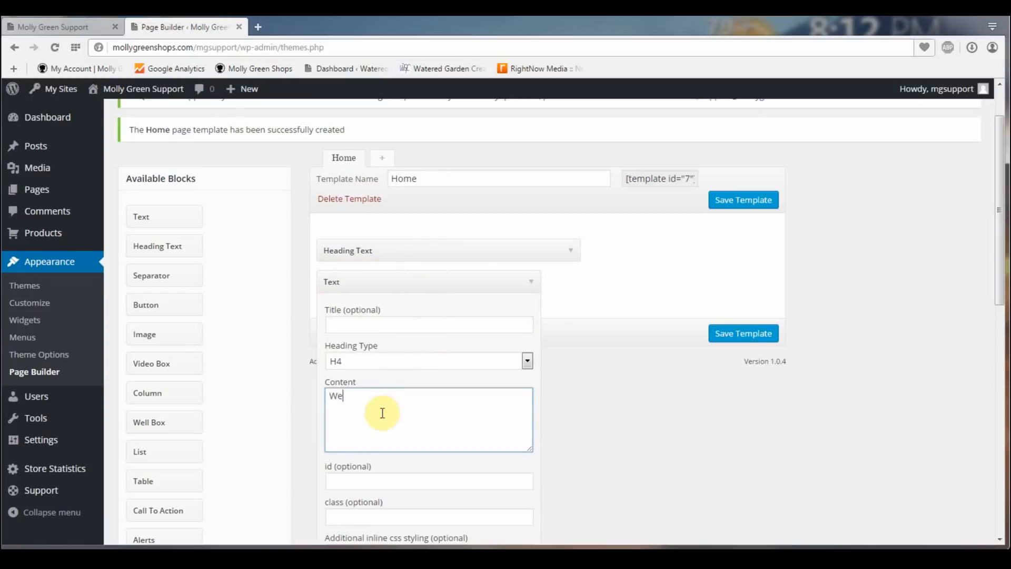
pyautogui.write('lcome to my store.')
pyautogui.scroll(-2, 377, 421)
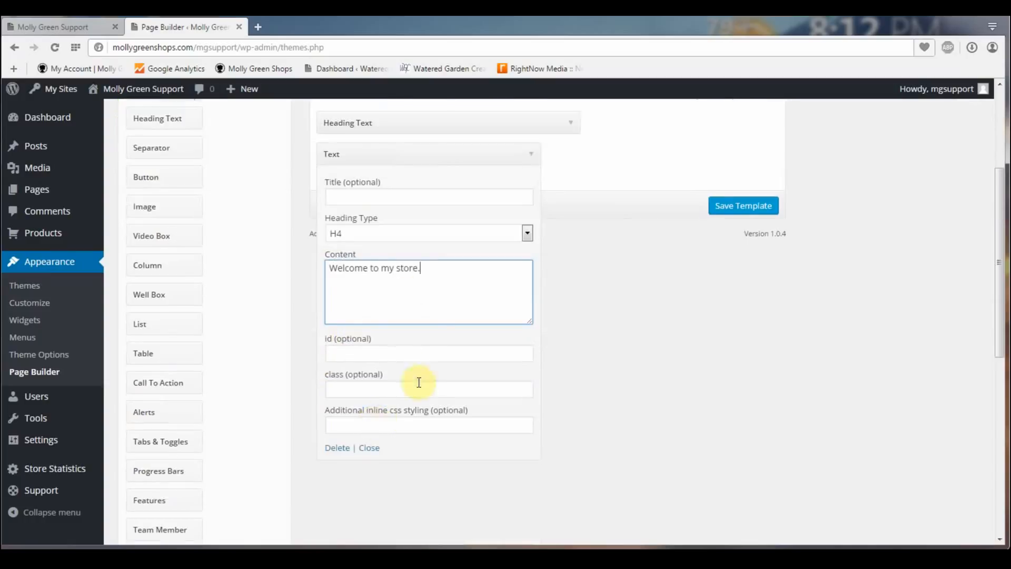
pyautogui.click(369, 449)
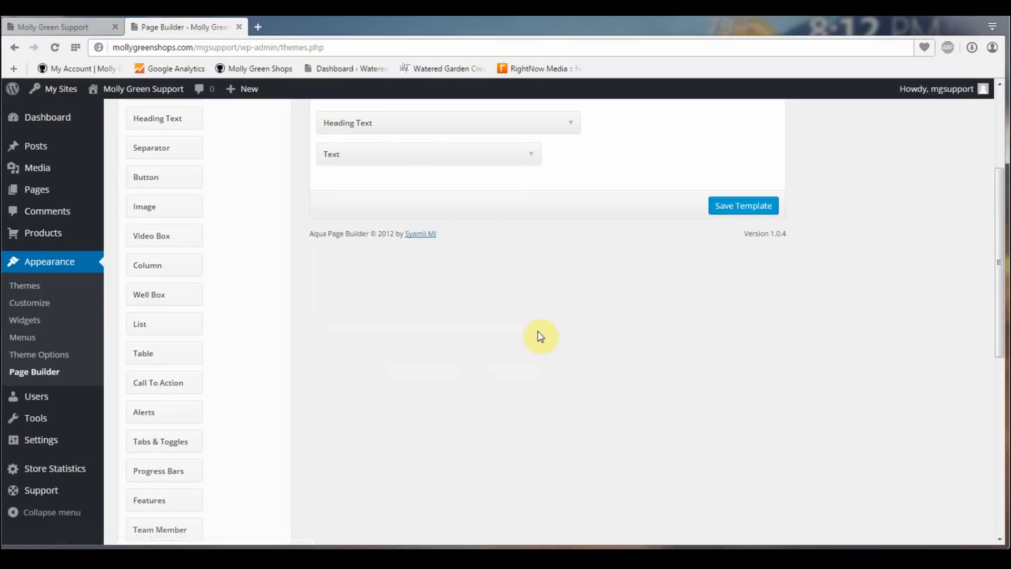
# - Add a Slider Block beneath the Text block and expand the settings of its 1st Slide
pyautogui.scroll(3, 541, 336)
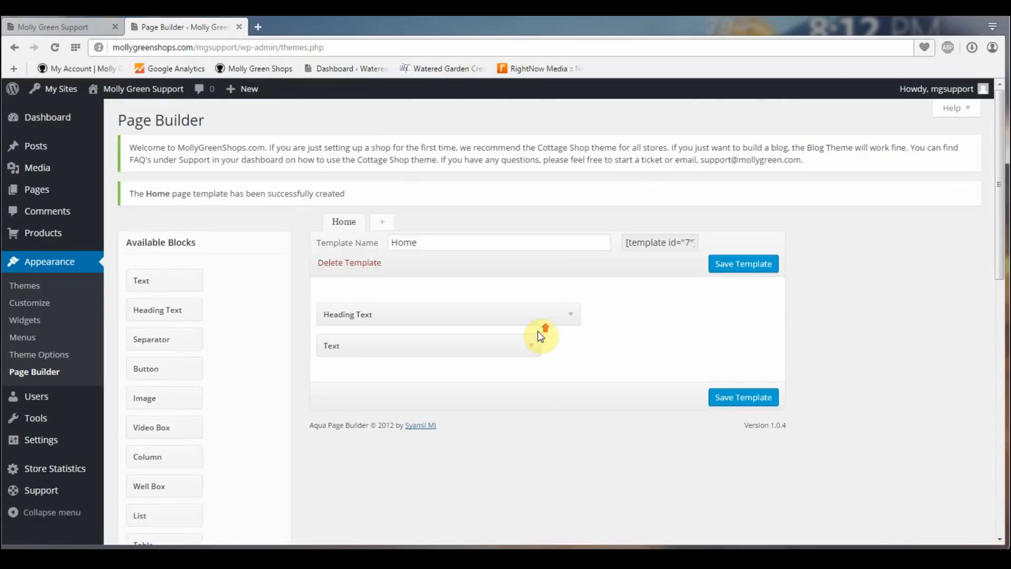
pyautogui.scroll(-5, 540, 336)
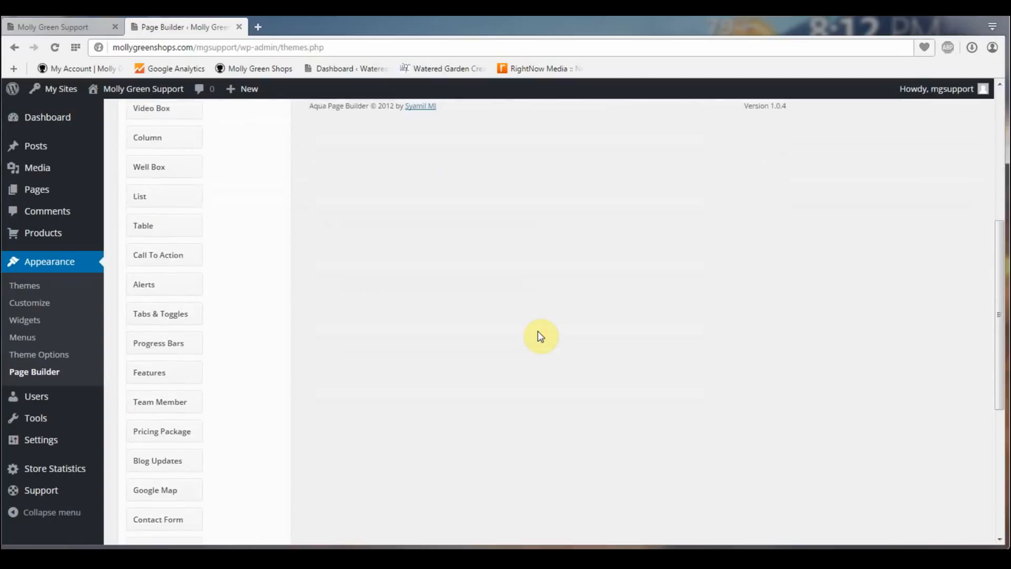
pyautogui.scroll(-2, 540, 336)
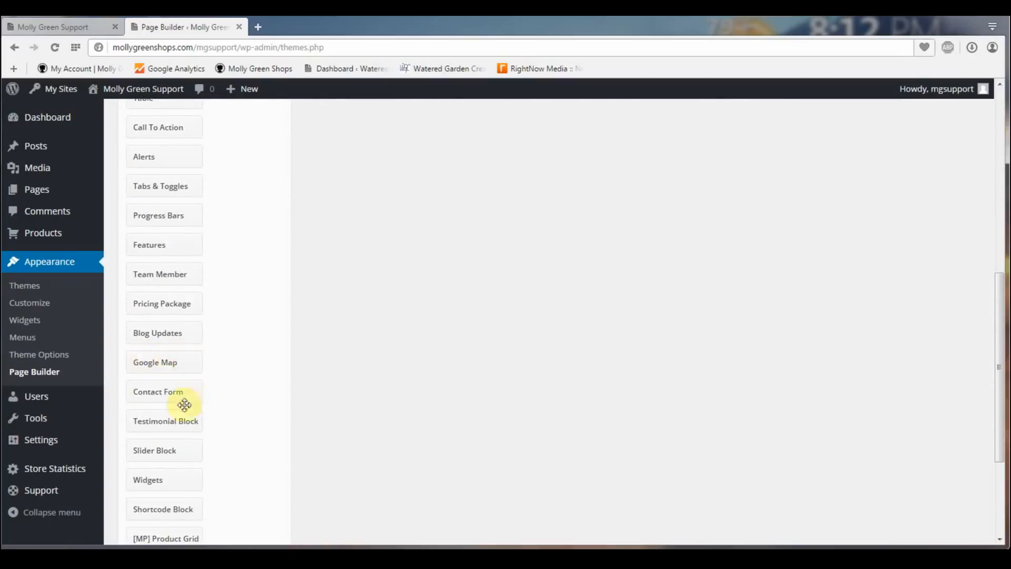
pyautogui.moveTo(173, 452); pyautogui.dragTo(377, 208)
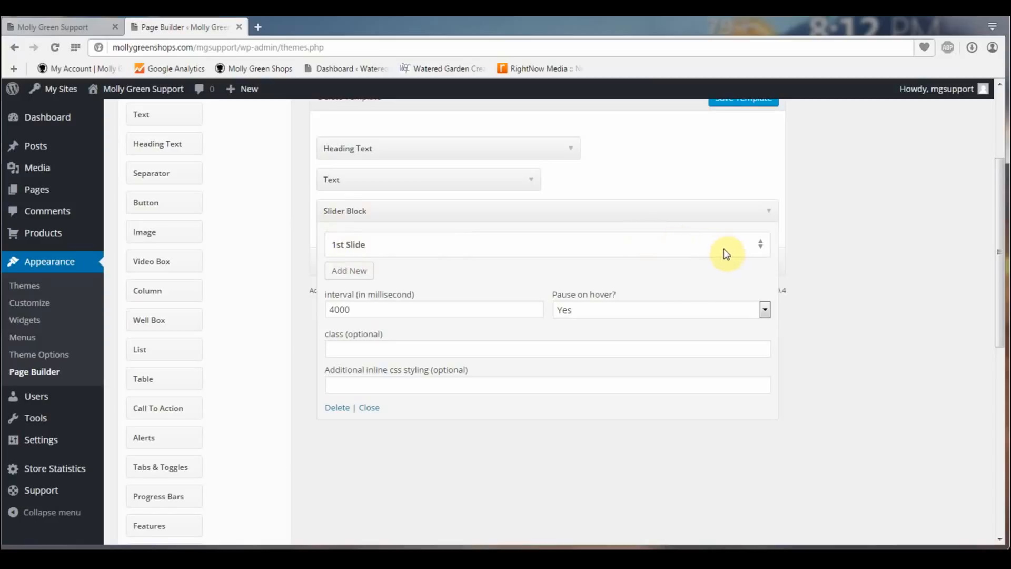
pyautogui.click(761, 245)
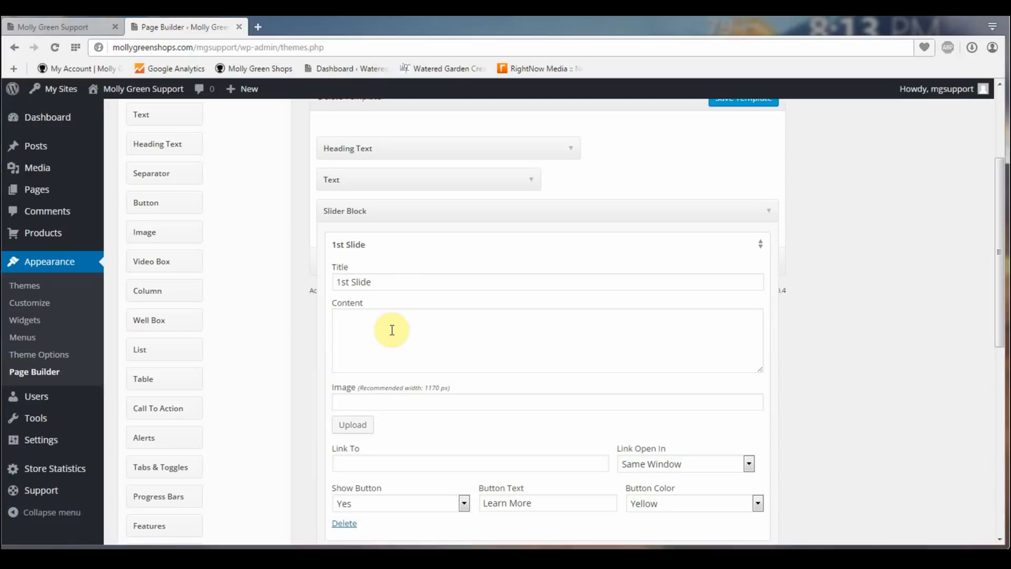
# - Start uploading an image file from the computer for the 1st Slide
pyautogui.scroll(-1, 507, 313)
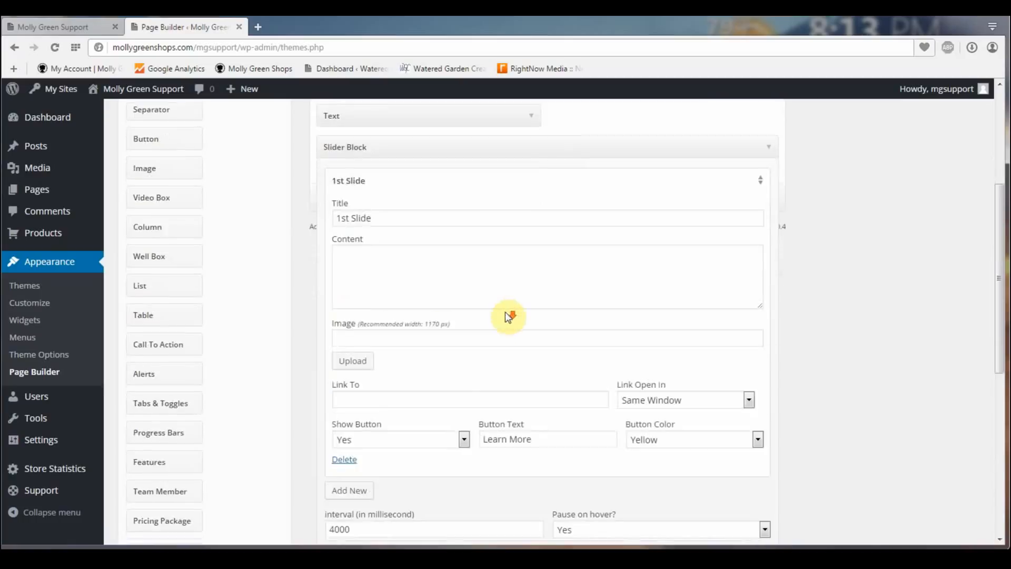
pyautogui.click(354, 361)
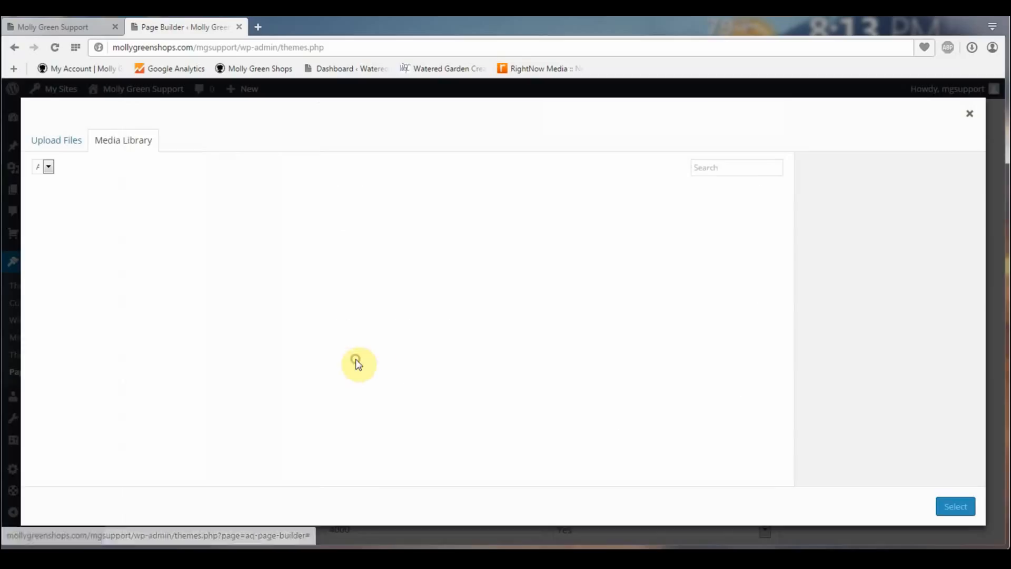
pyautogui.click(68, 141)
pyautogui.click(530, 319)
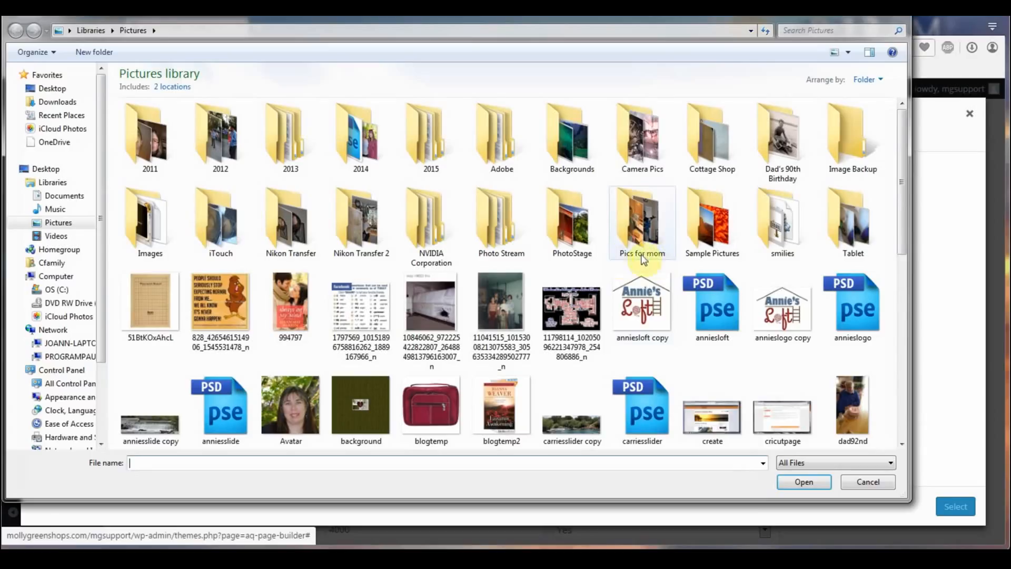
# - Browse the Documents library to the TOS > Website > Molly > Shops > Test Site folder
pyautogui.click(66, 197)
pyautogui.click(58, 222)
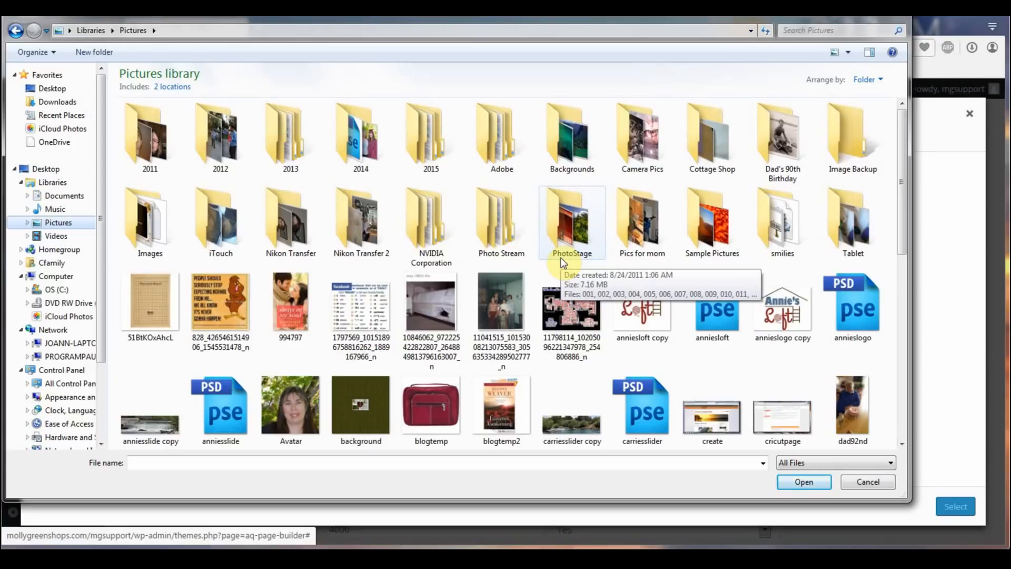
pyautogui.click(61, 196)
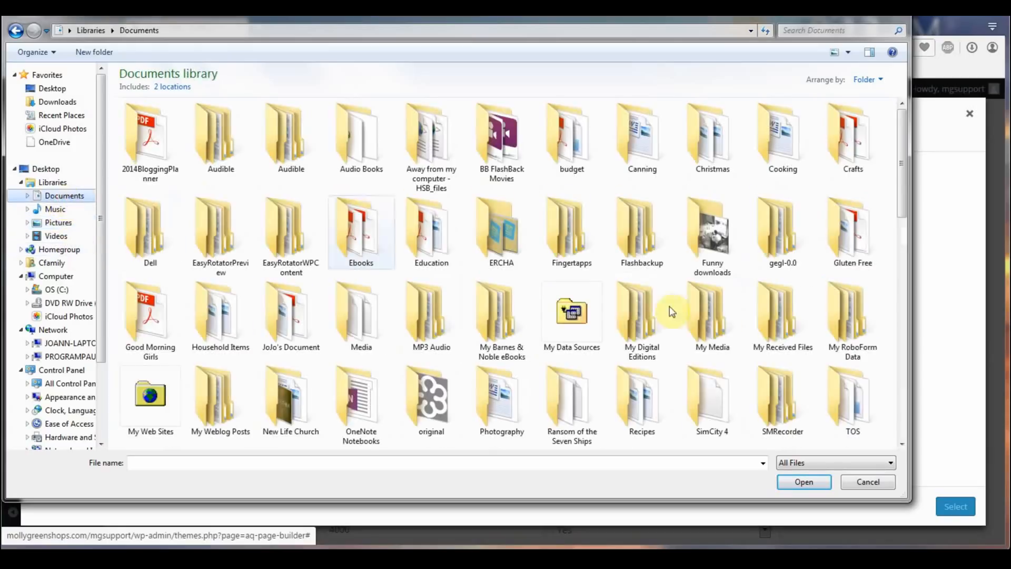
pyautogui.doubleClick(838, 399)
pyautogui.click(294, 238)
pyautogui.doubleClick(293, 238)
pyautogui.click(848, 157)
pyautogui.doubleClick(847, 157)
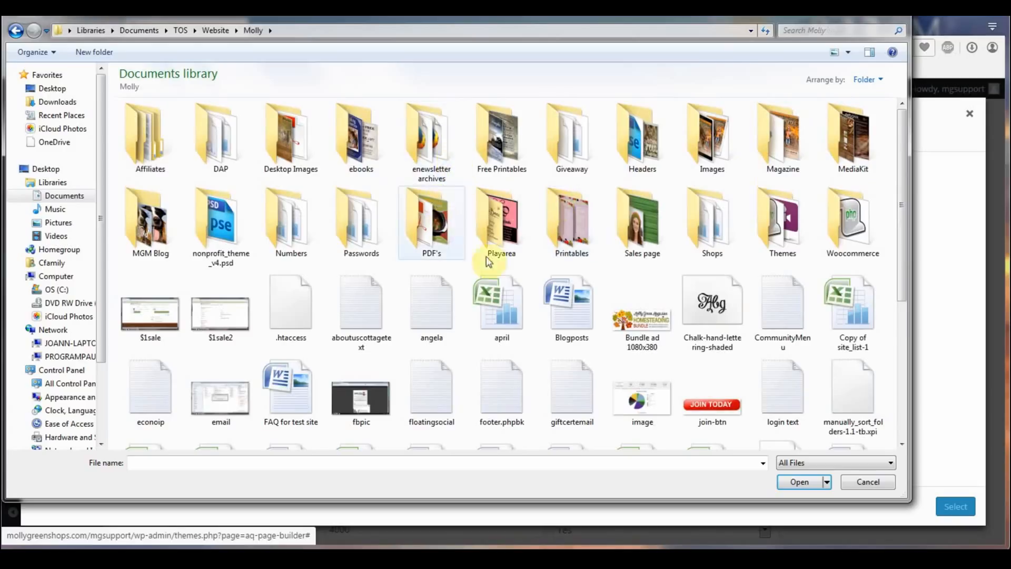
pyautogui.click(712, 241)
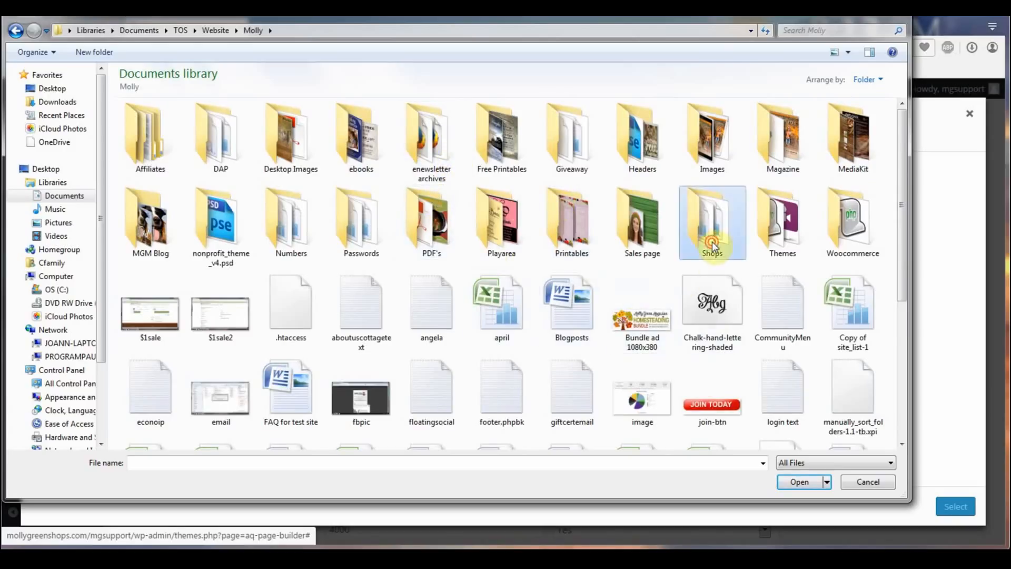
pyautogui.doubleClick(712, 242)
pyautogui.doubleClick(221, 136)
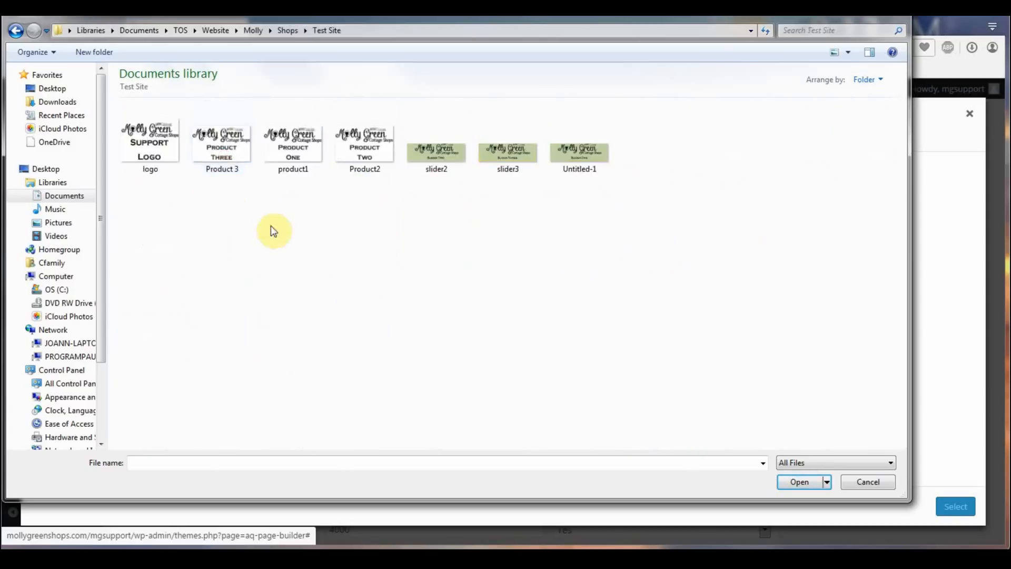
# - Upload Untitled-1 as the 1st Slide's image and collapse that slide's settings
pyautogui.click(582, 168)
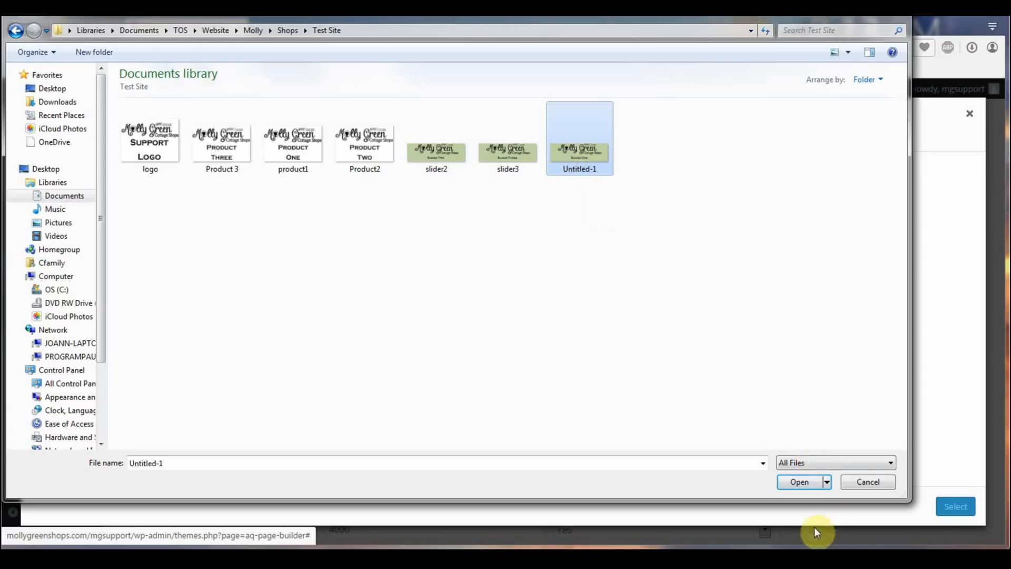
pyautogui.click(794, 483)
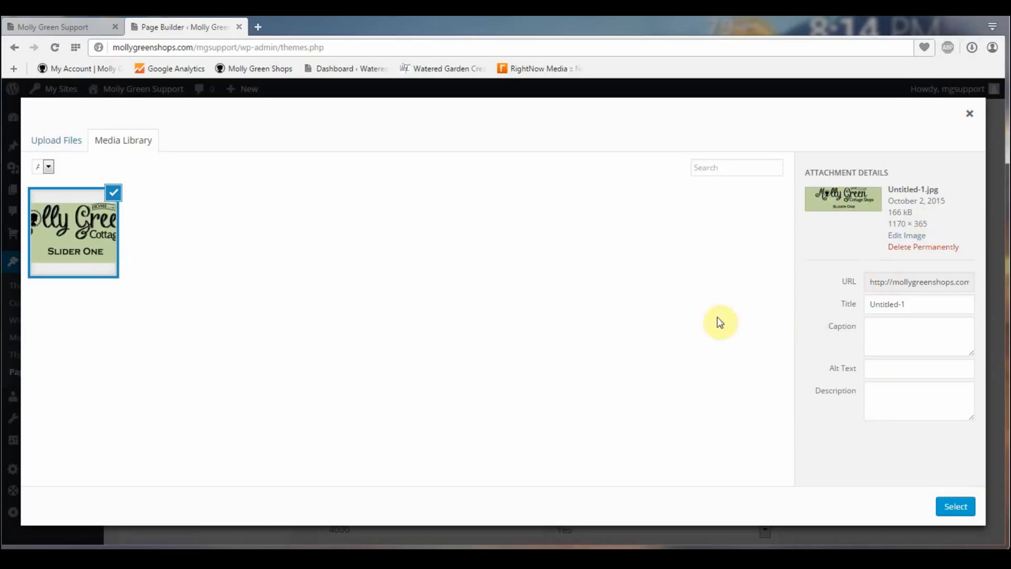
pyautogui.click(952, 508)
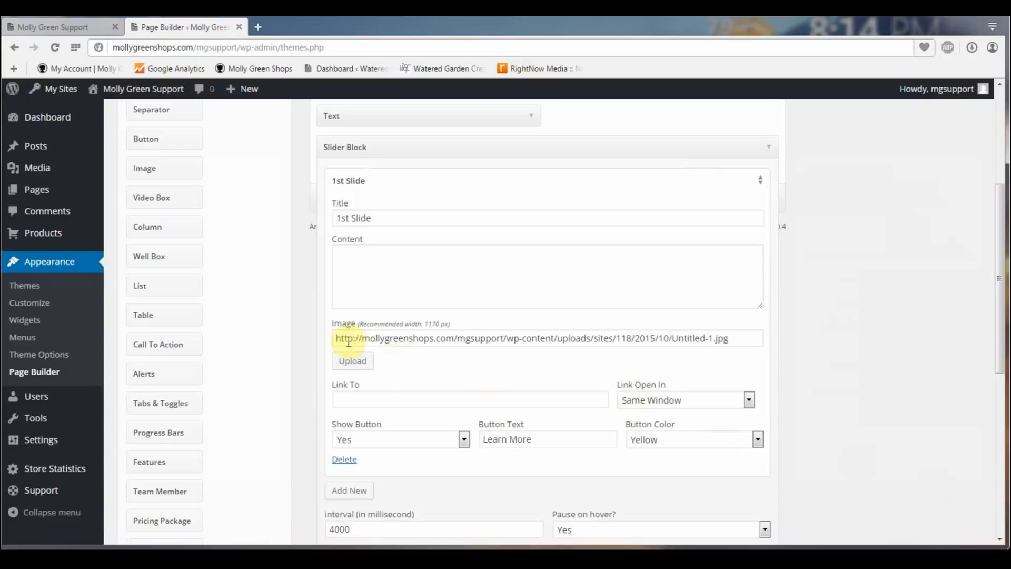
pyautogui.click(371, 398)
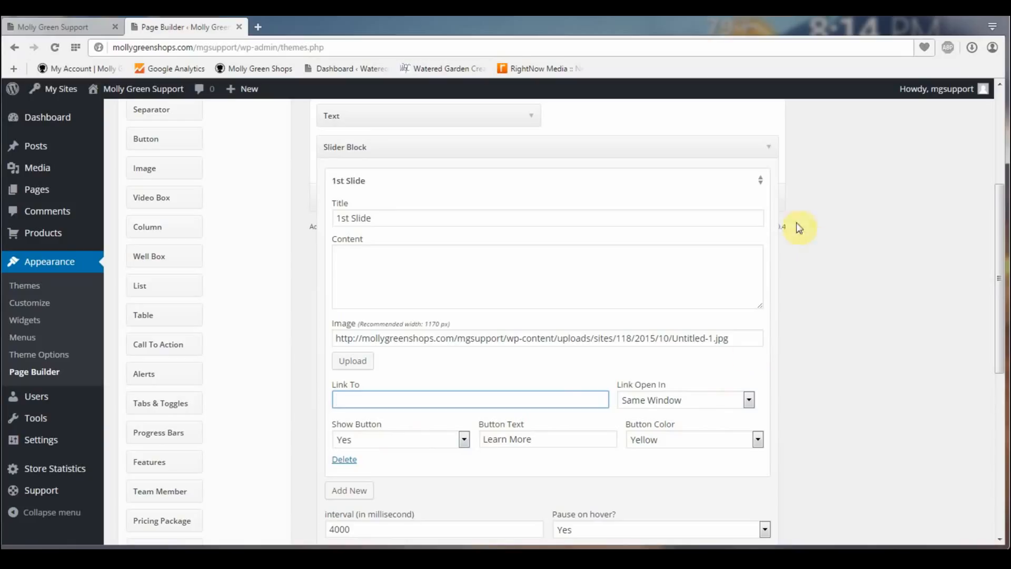
pyautogui.click(760, 181)
# - Add a second slide to the Slider Block and title it "2nd Slide"
pyautogui.click(353, 208)
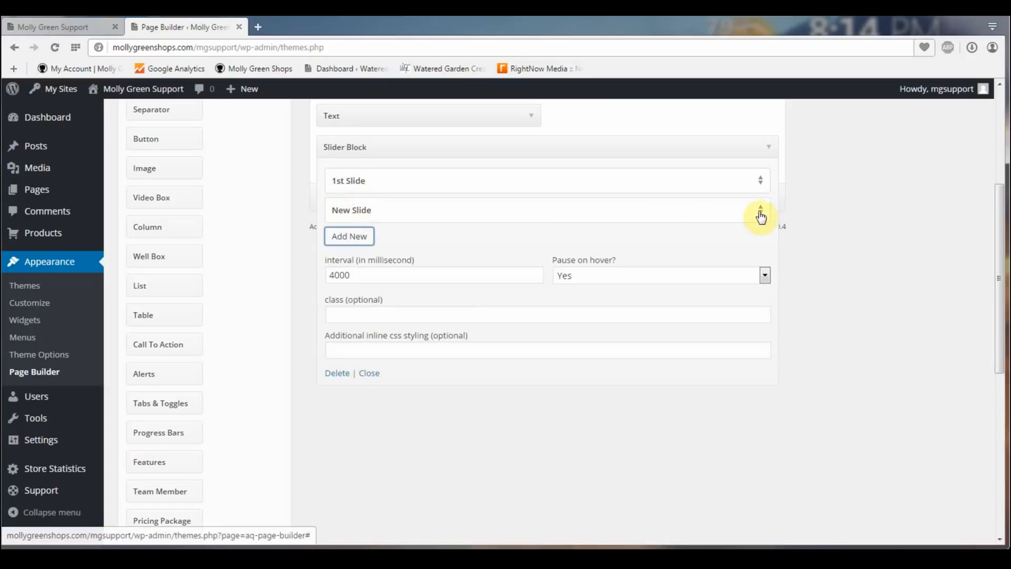
pyautogui.click(760, 211)
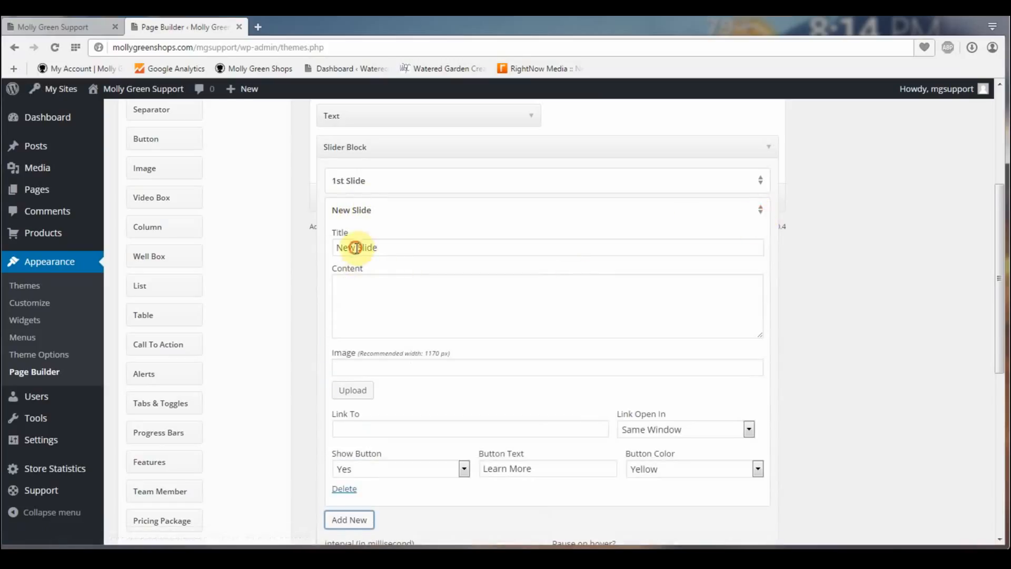
pyautogui.moveTo(356, 248); pyautogui.dragTo(266, 258)
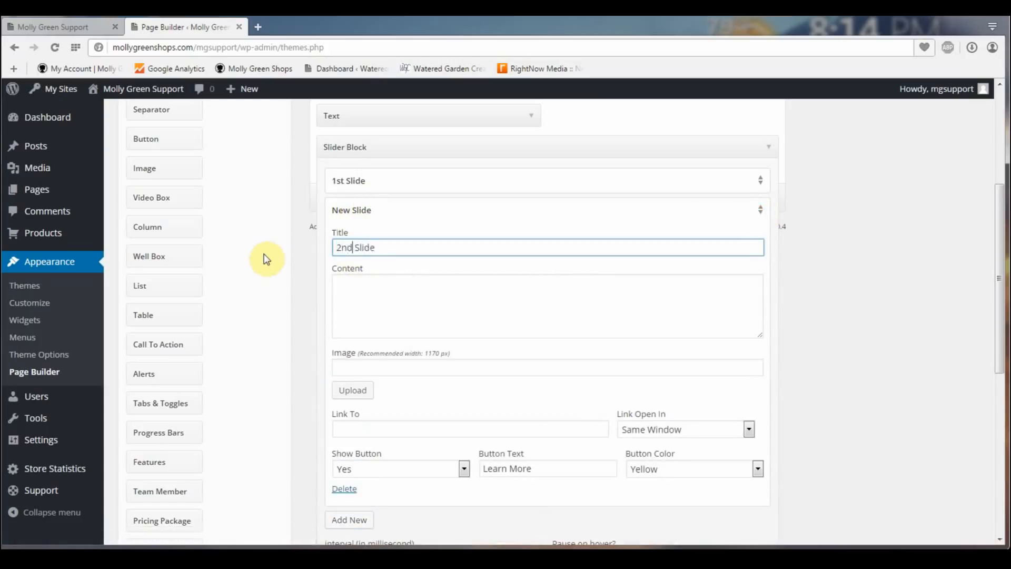
# - Upload slider2 from the Test Site folder and insert it as the second slide's image
pyautogui.click(354, 393)
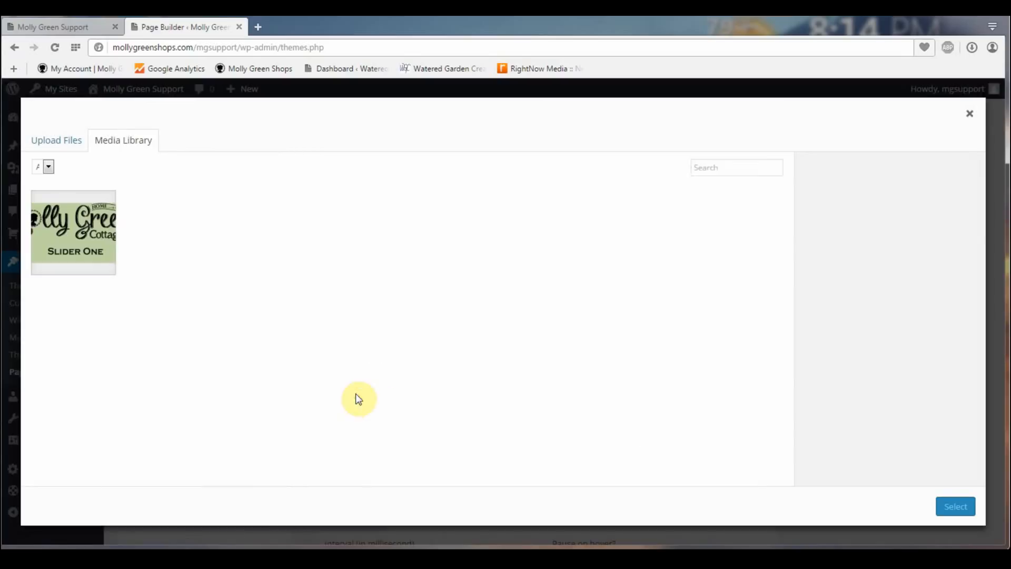
pyautogui.click(61, 142)
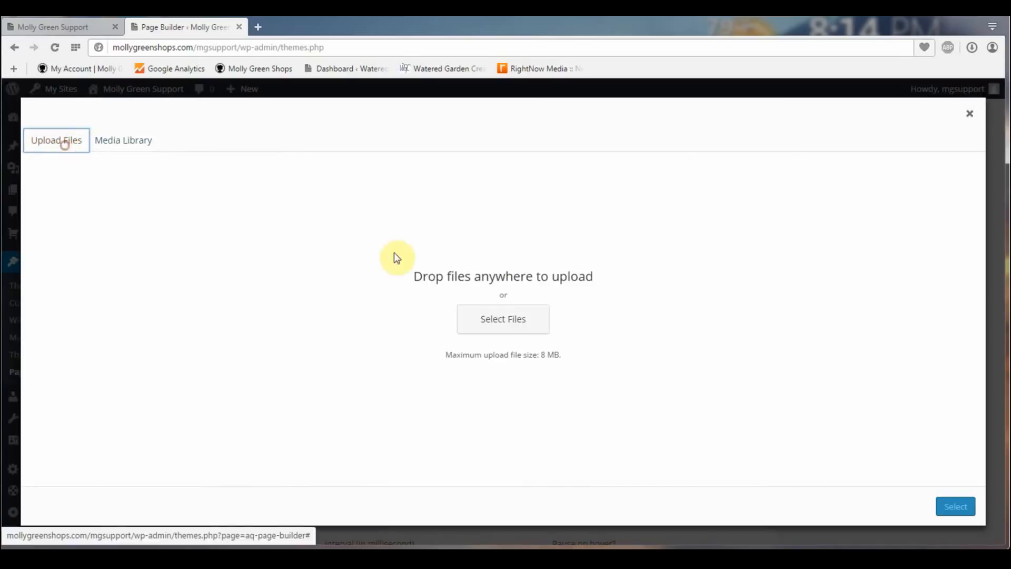
pyautogui.click(502, 316)
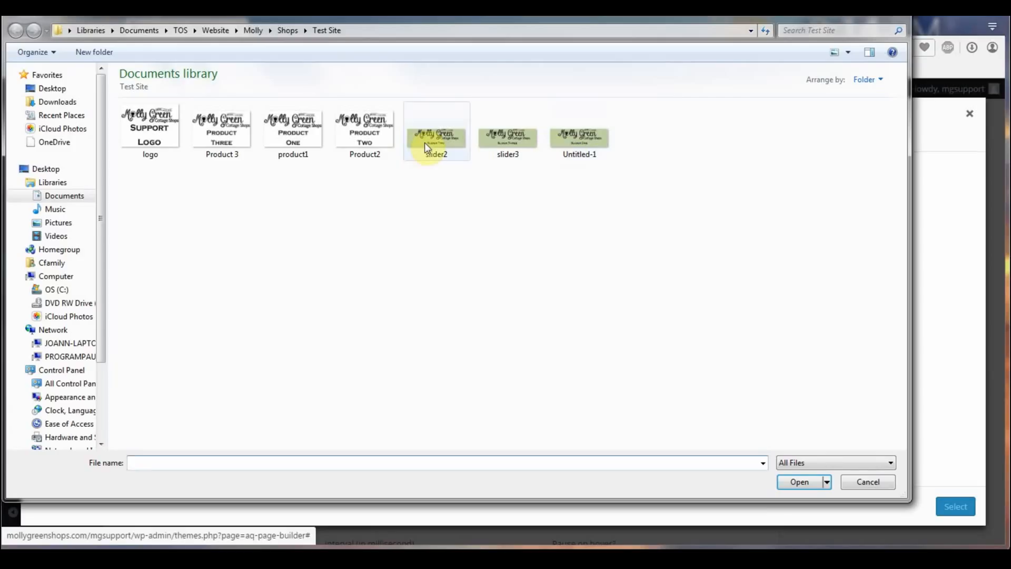
pyautogui.click(424, 142)
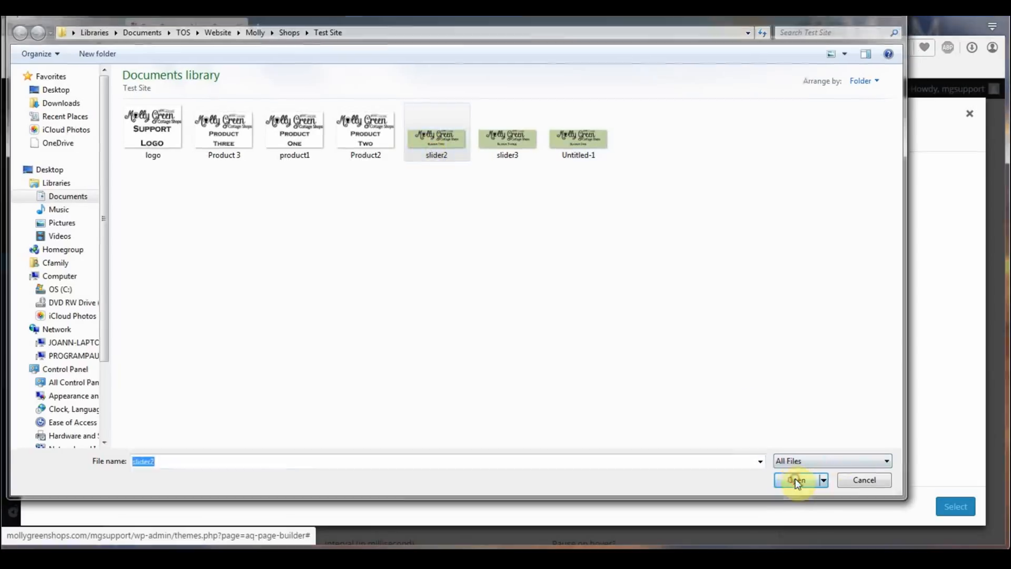
pyautogui.click(795, 481)
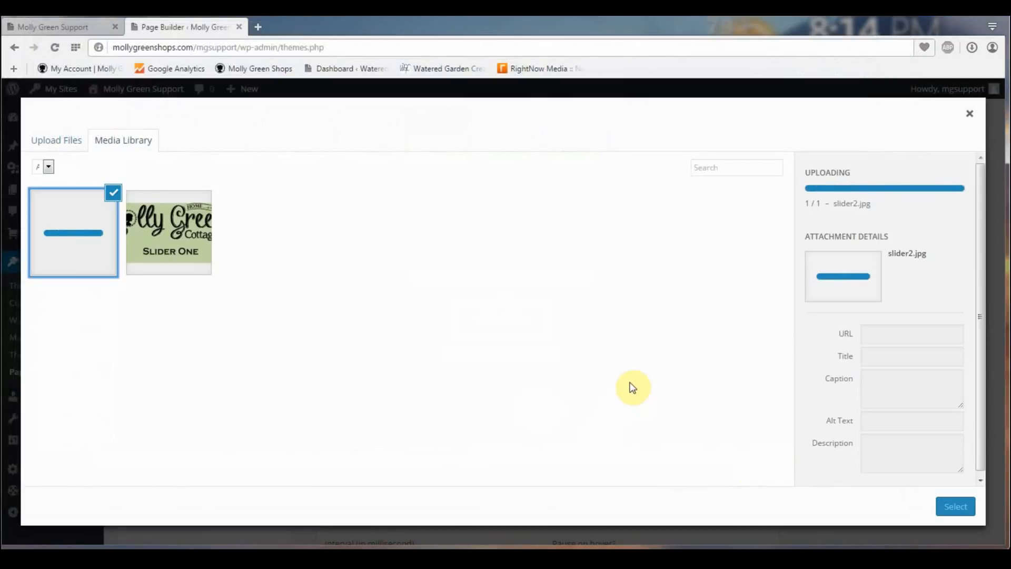
pyautogui.click(958, 503)
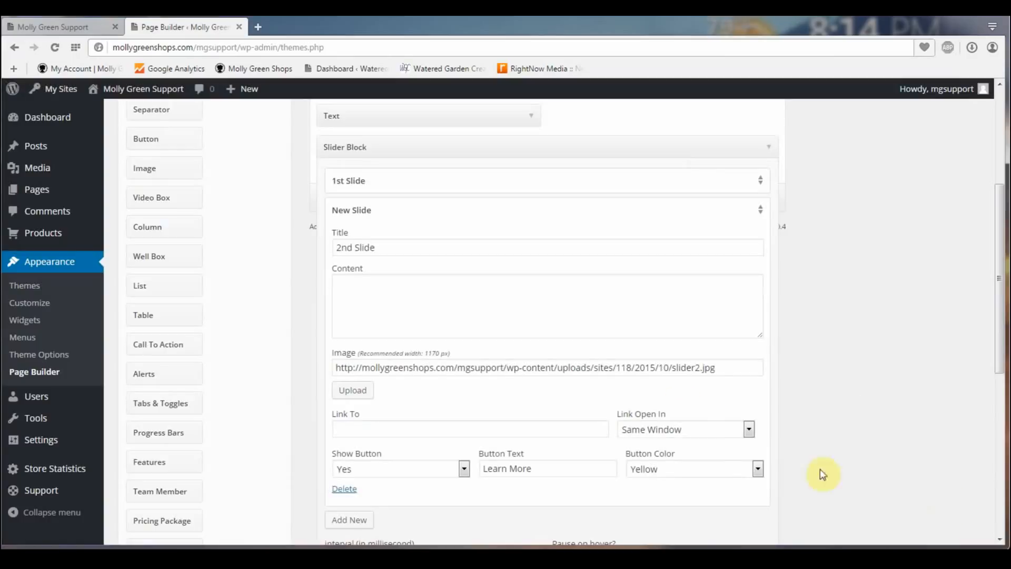
# - Set Show Button to No for the second slide and collapse its settings
pyautogui.click(466, 471)
pyautogui.click(420, 497)
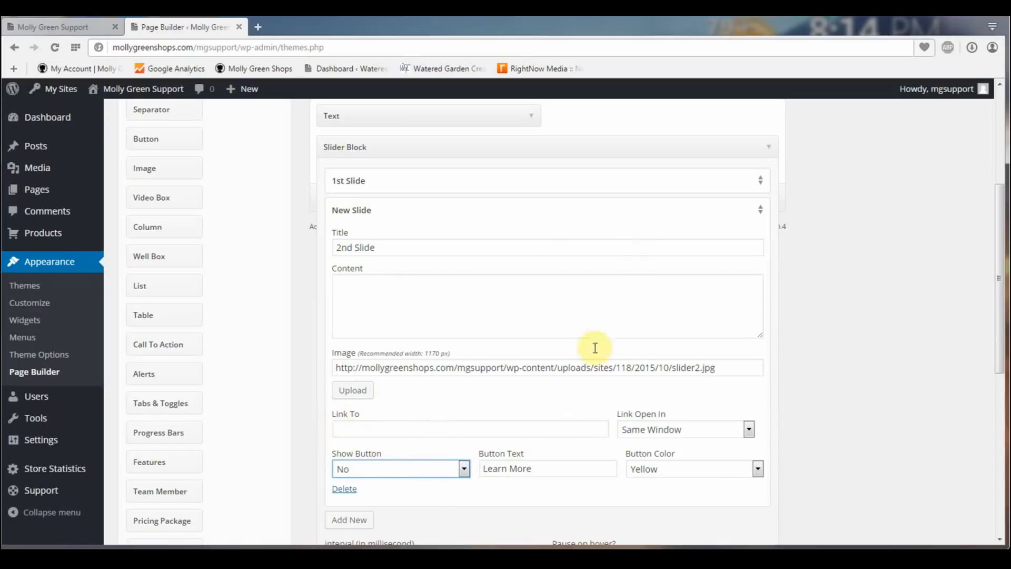
pyautogui.click(761, 209)
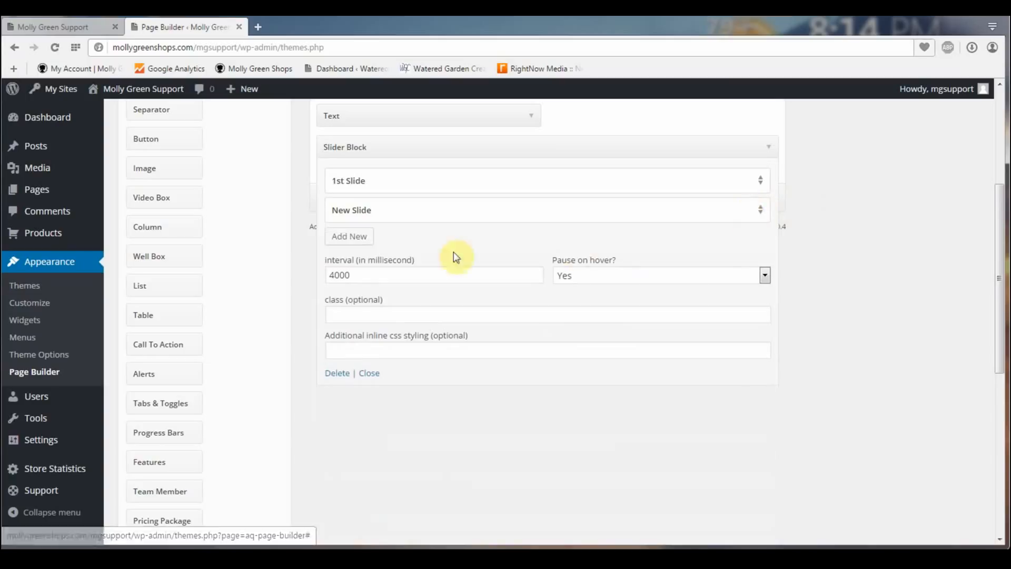
# - Add a third slide to the Slider Block and expand its settings
pyautogui.click(357, 238)
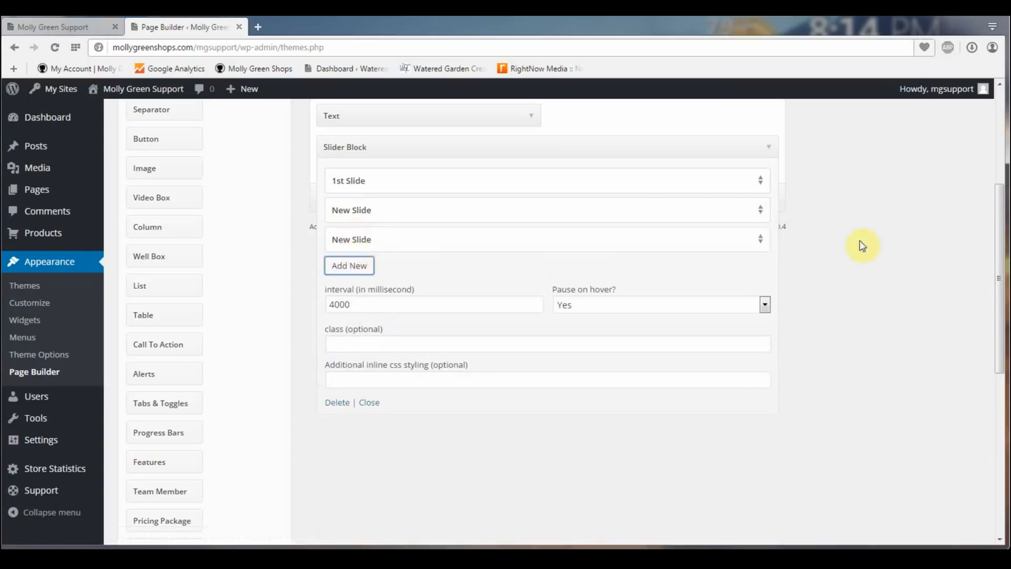
pyautogui.click(759, 242)
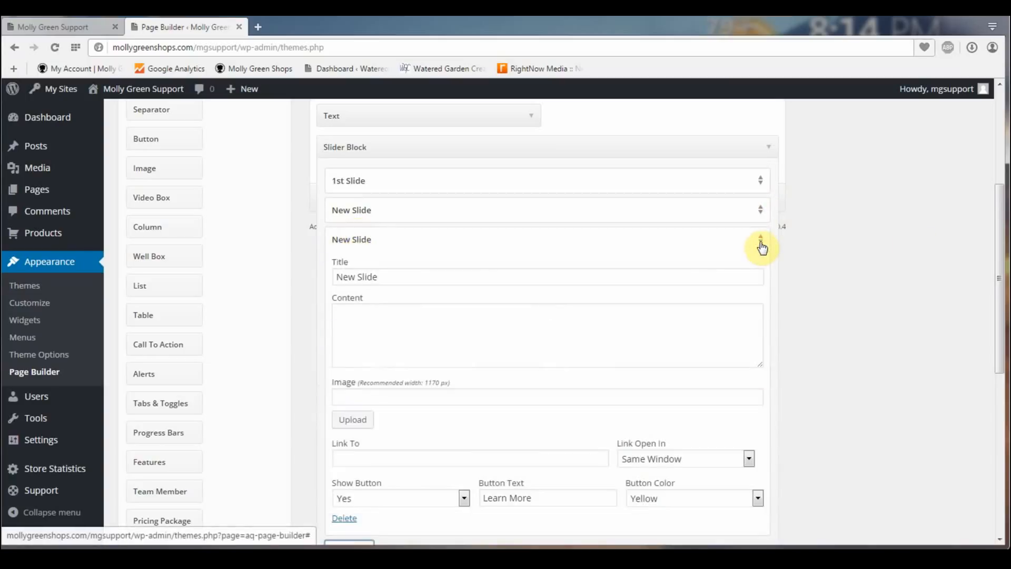
pyautogui.click(761, 210)
pyautogui.click(761, 211)
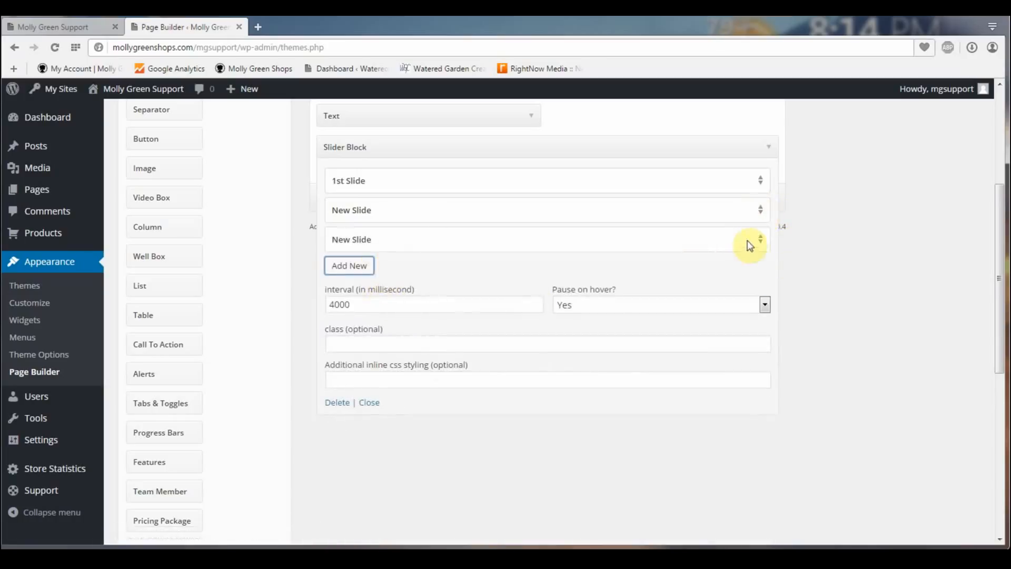
pyautogui.click(760, 239)
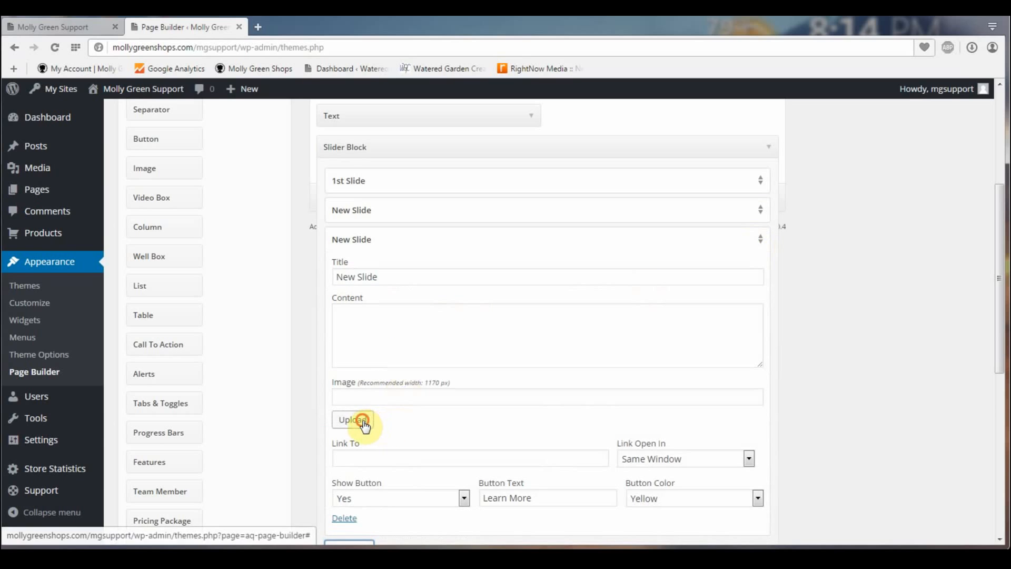
# - Upload slider3 from the Test Site folder and insert it as the third slide's image
pyautogui.click(361, 419)
pyautogui.click(69, 141)
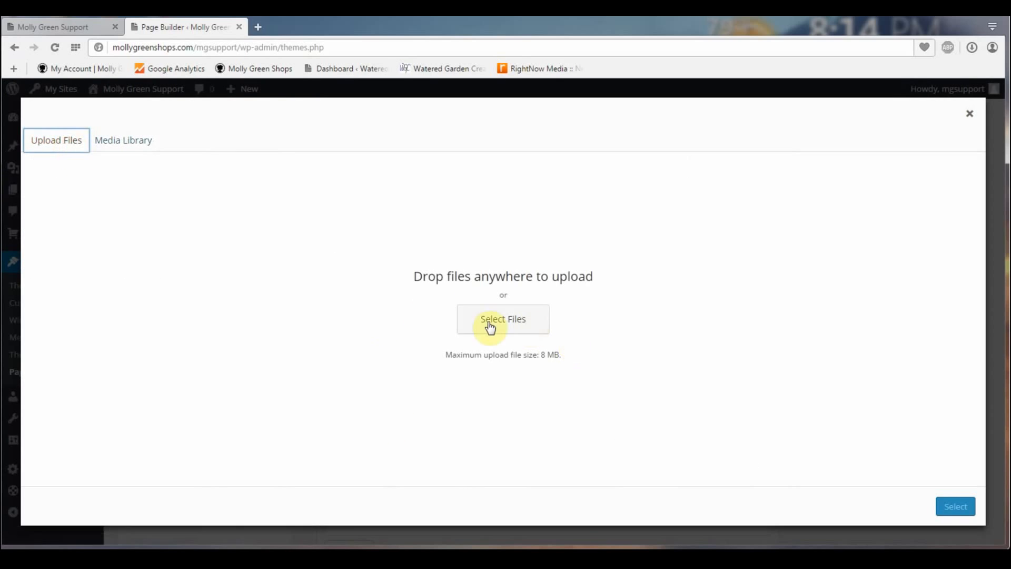
pyautogui.click(489, 321)
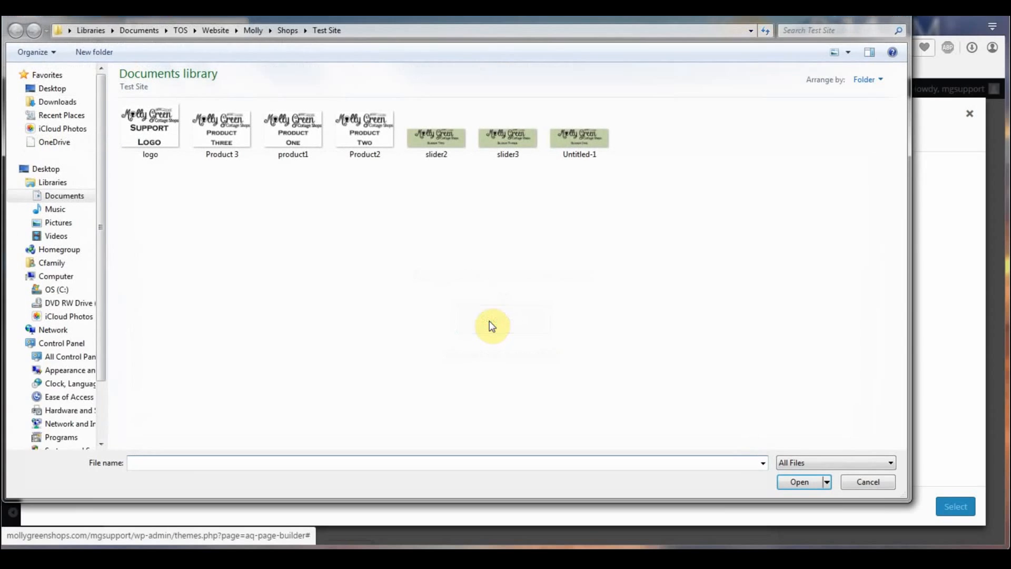
pyautogui.click(532, 141)
pyautogui.click(797, 480)
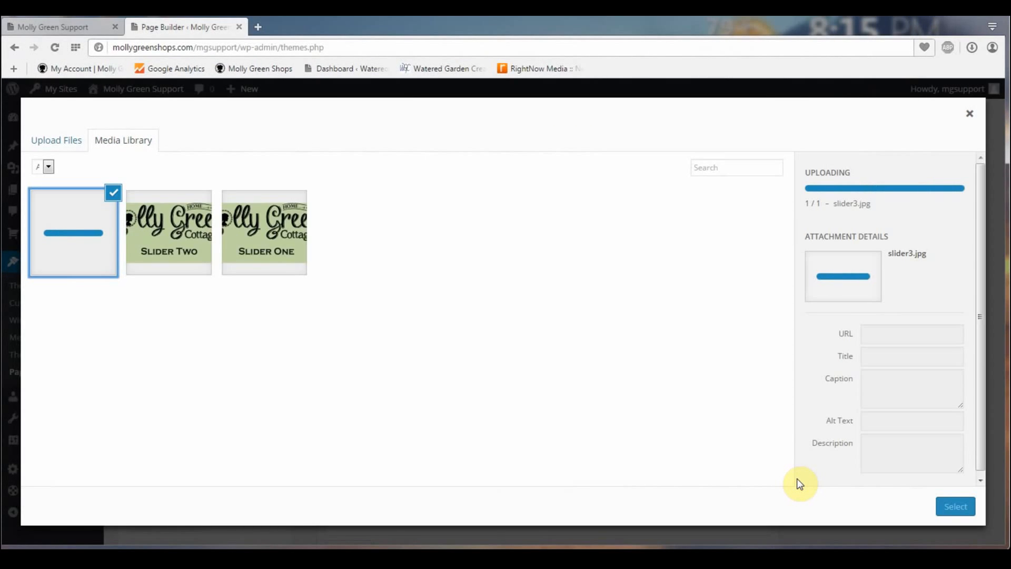
pyautogui.click(957, 506)
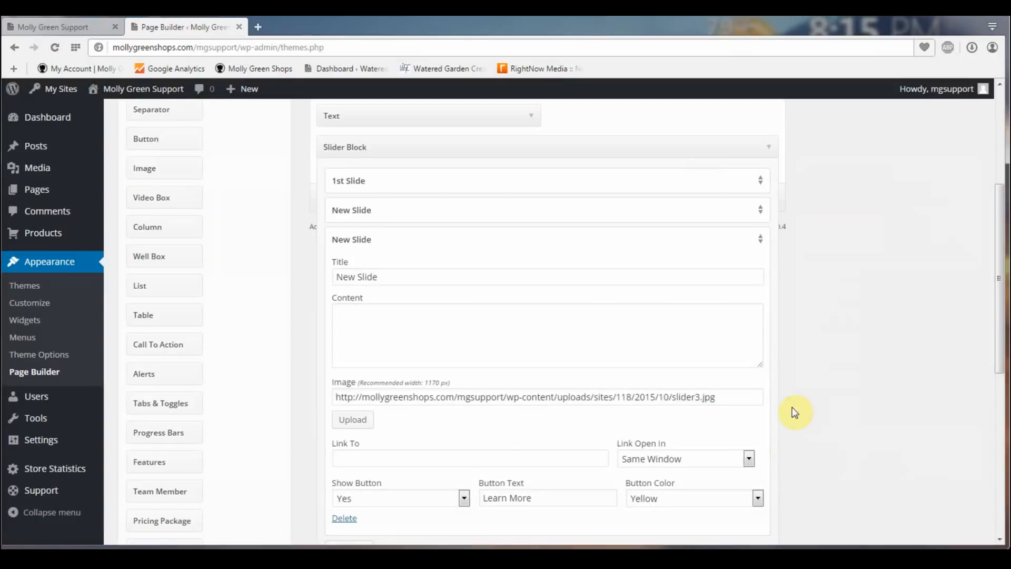
# - Set the third slide's Button Color to Blue and collapse its settings
pyautogui.scroll(-1, 795, 412)
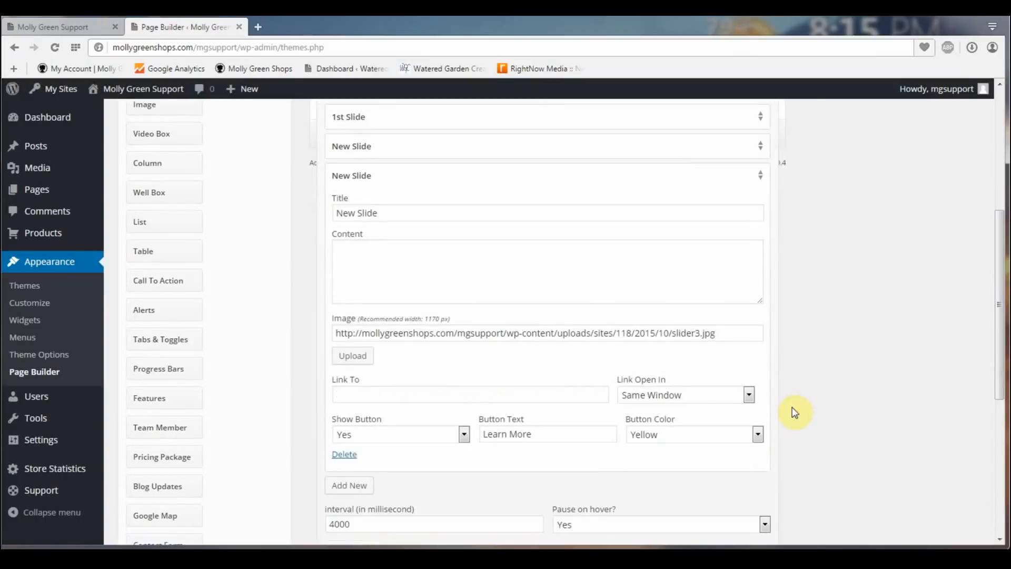
pyautogui.click(759, 435)
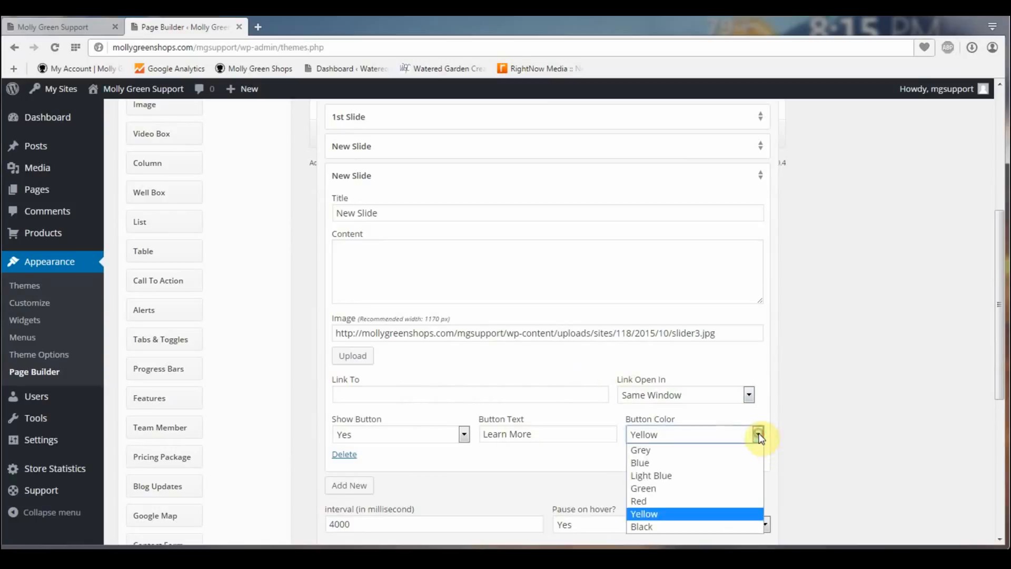
pyautogui.click(658, 463)
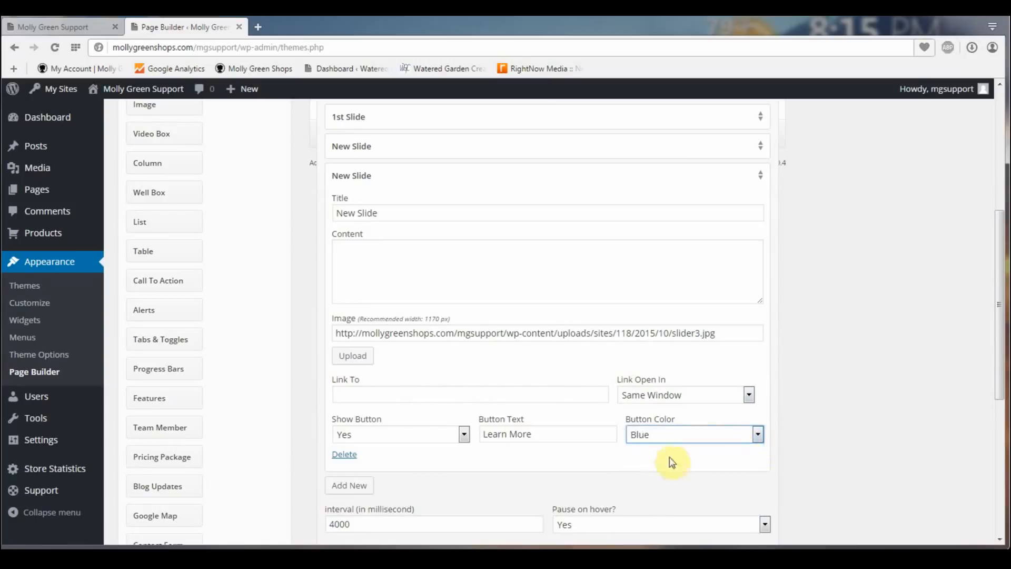
pyautogui.click(763, 177)
pyautogui.scroll(1, 816, 219)
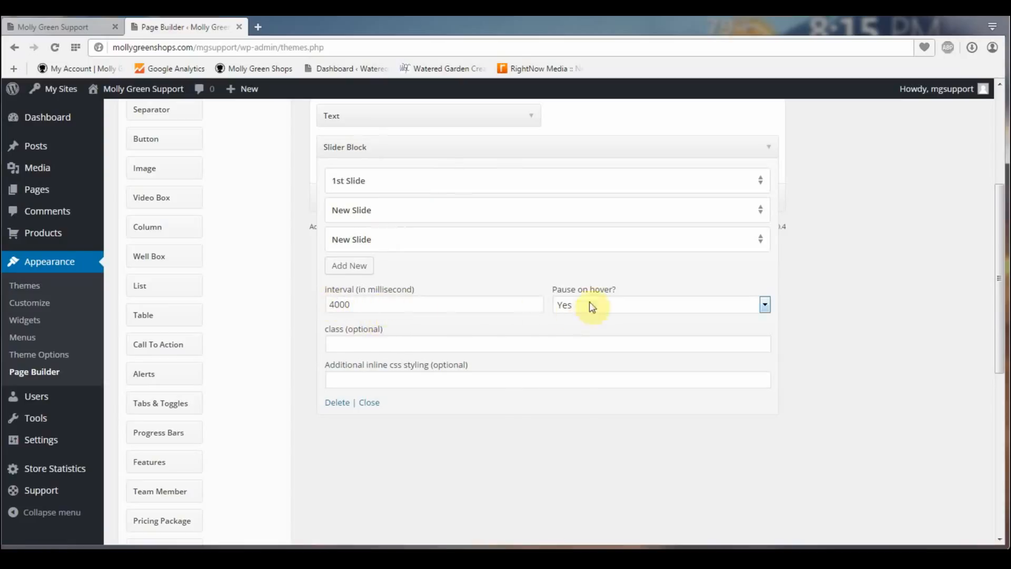
# - Close the Slider Block's settings and save the Home template
pyautogui.click(369, 402)
pyautogui.scroll(2, 559, 361)
pyautogui.scroll(2, 559, 355)
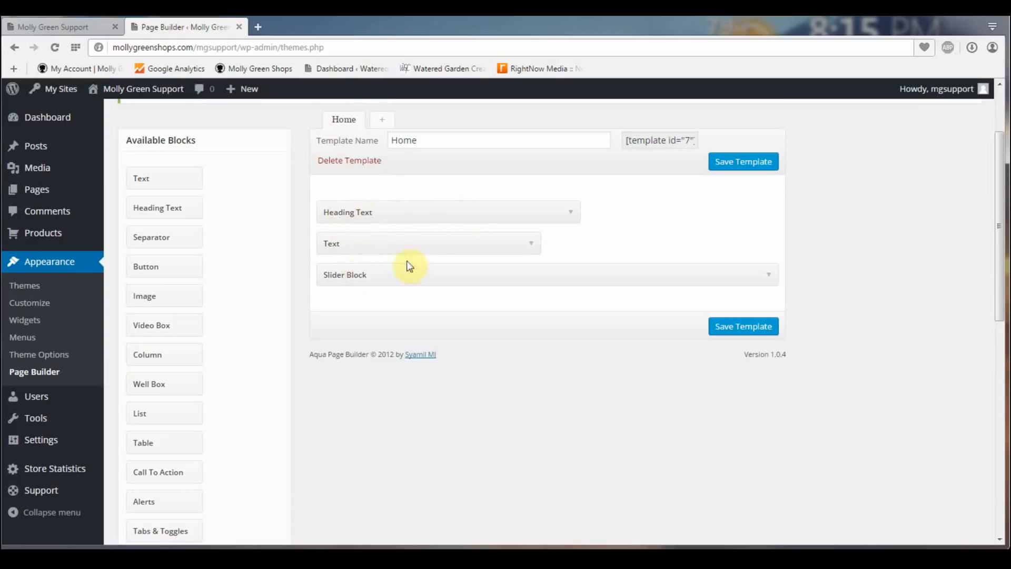
pyautogui.click(730, 169)
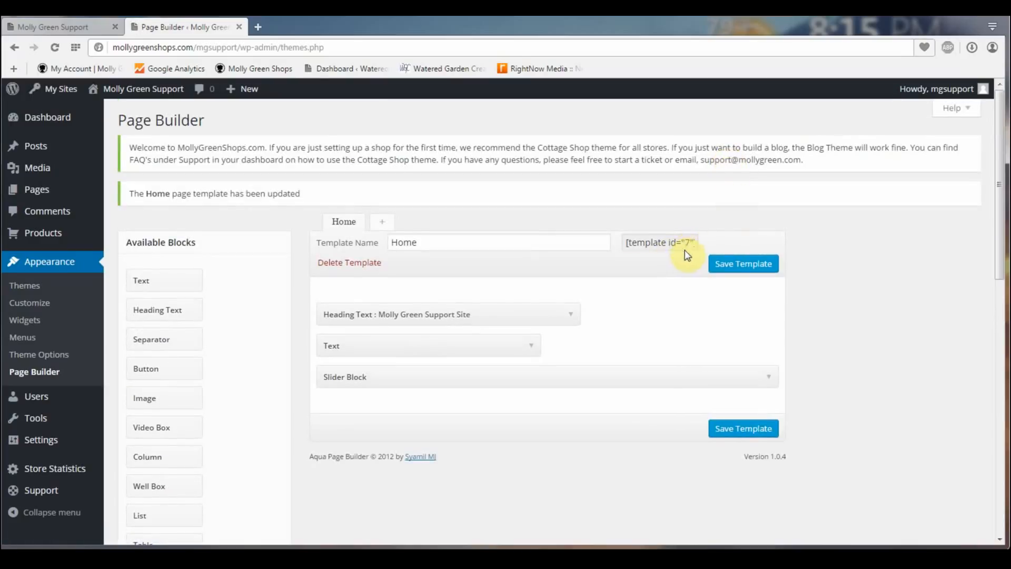
# - Switch to the Molly Green Support site's front page
pyautogui.click(80, 26)
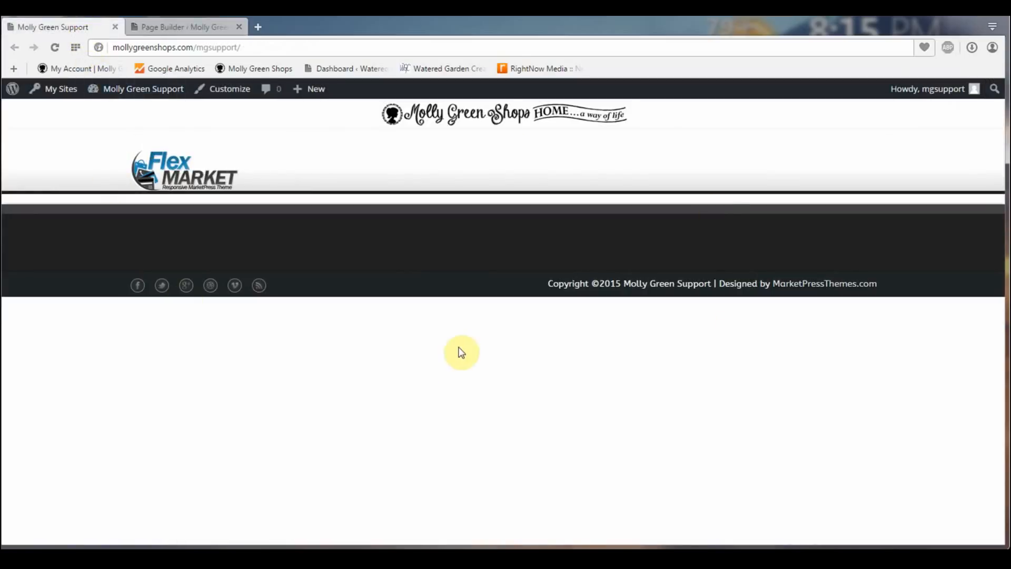
# - Set the Homepage Template ID to 7 in the theme's Homepage Layout options and save all changes
pyautogui.click(156, 27)
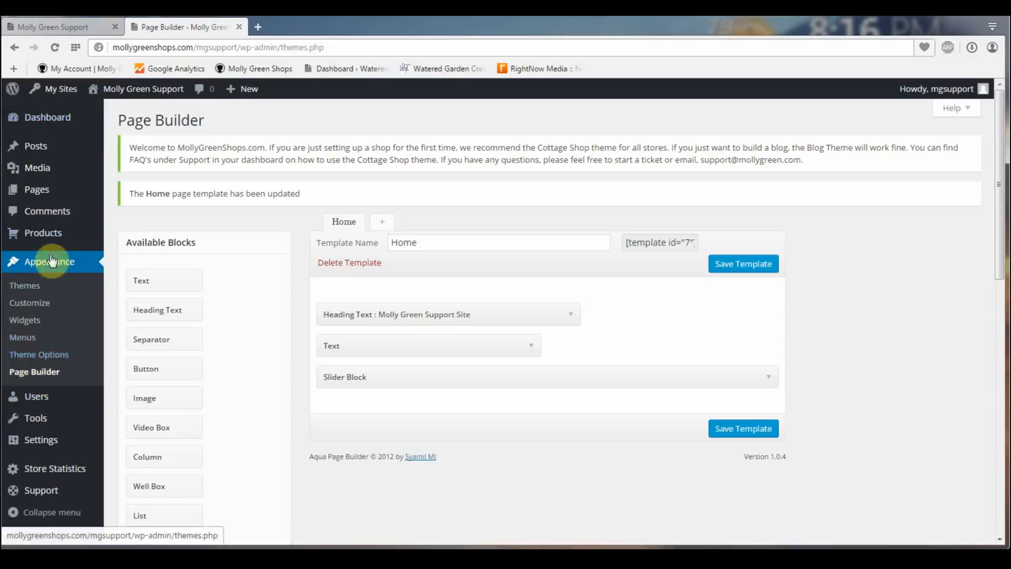
pyautogui.click(37, 356)
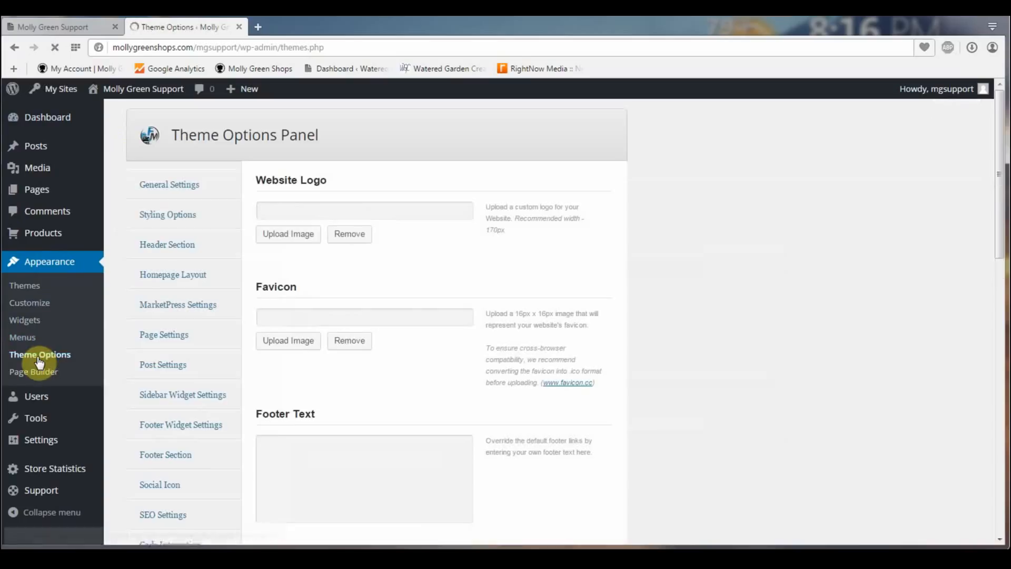
pyautogui.click(183, 279)
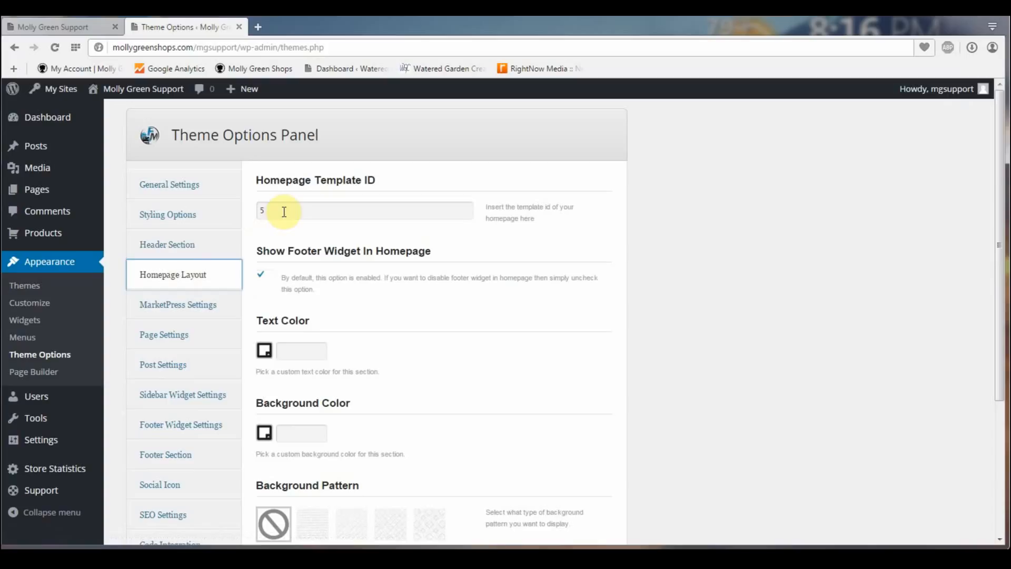
pyautogui.moveTo(316, 209); pyautogui.dragTo(247, 211)
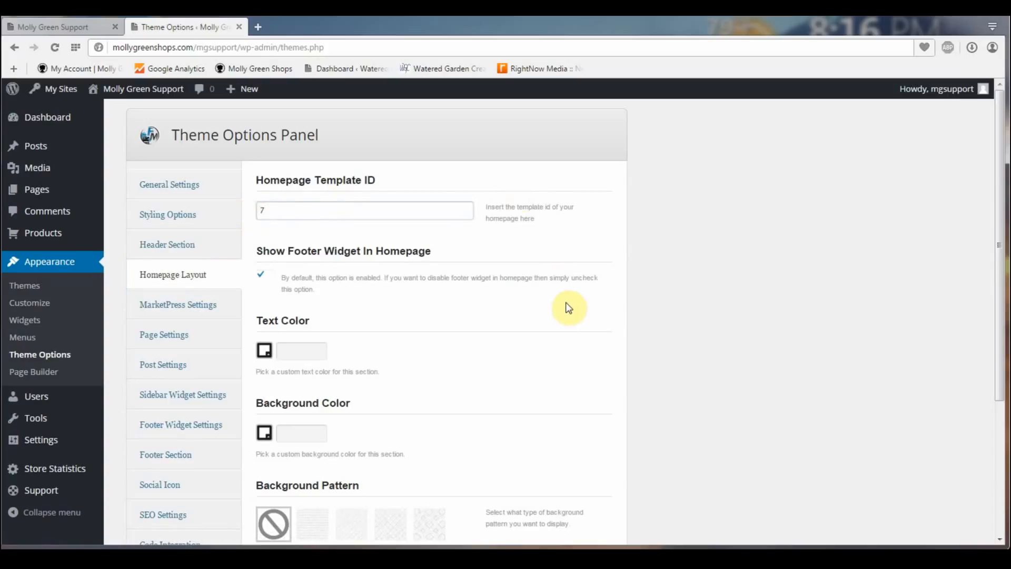
pyautogui.scroll(-4, 569, 308)
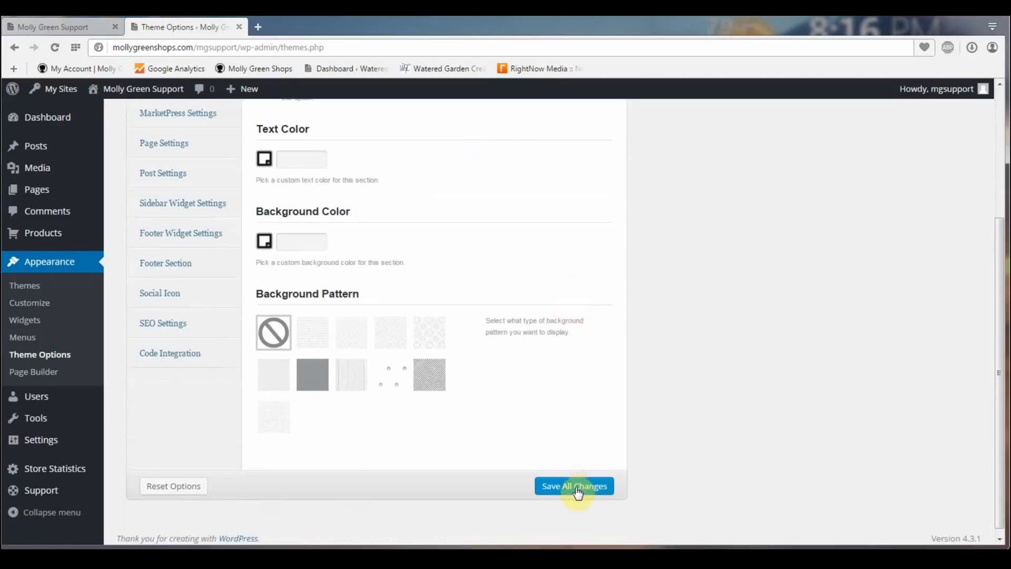
pyautogui.click(576, 490)
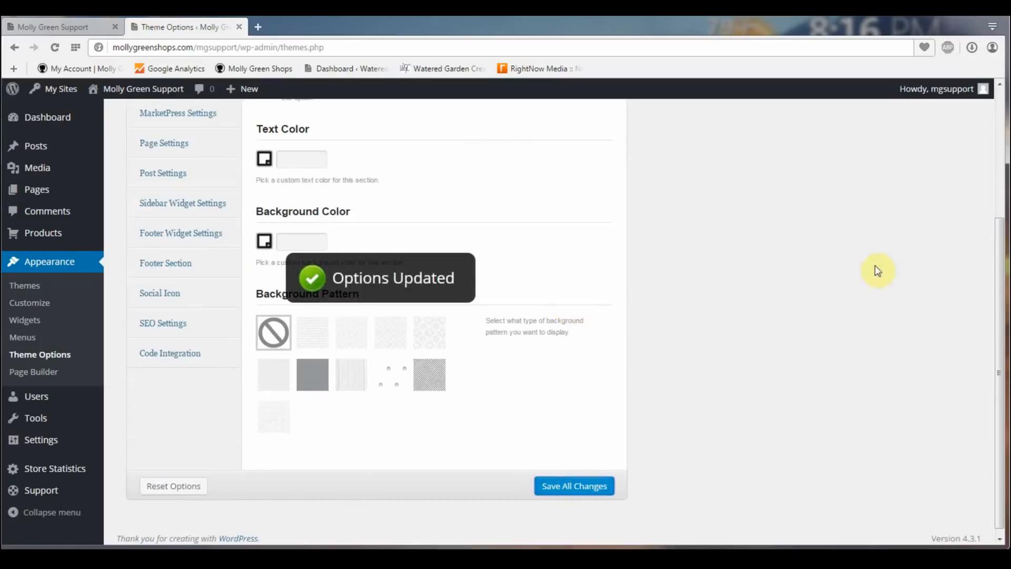
# - Reload the Molly Green Support front page and check each slide of the homepage slider and the page's footer
pyautogui.click(53, 28)
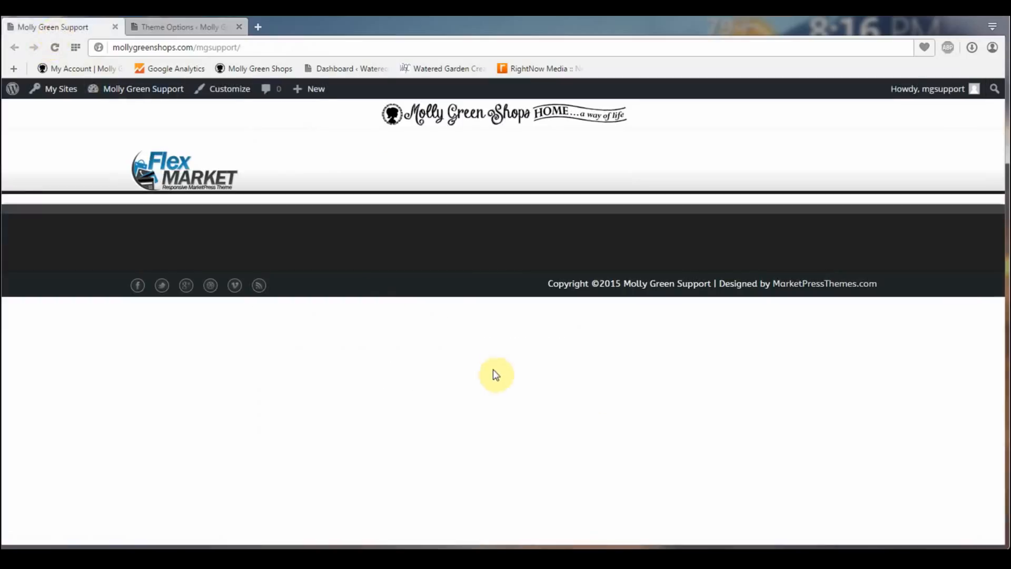
pyautogui.press('F5')
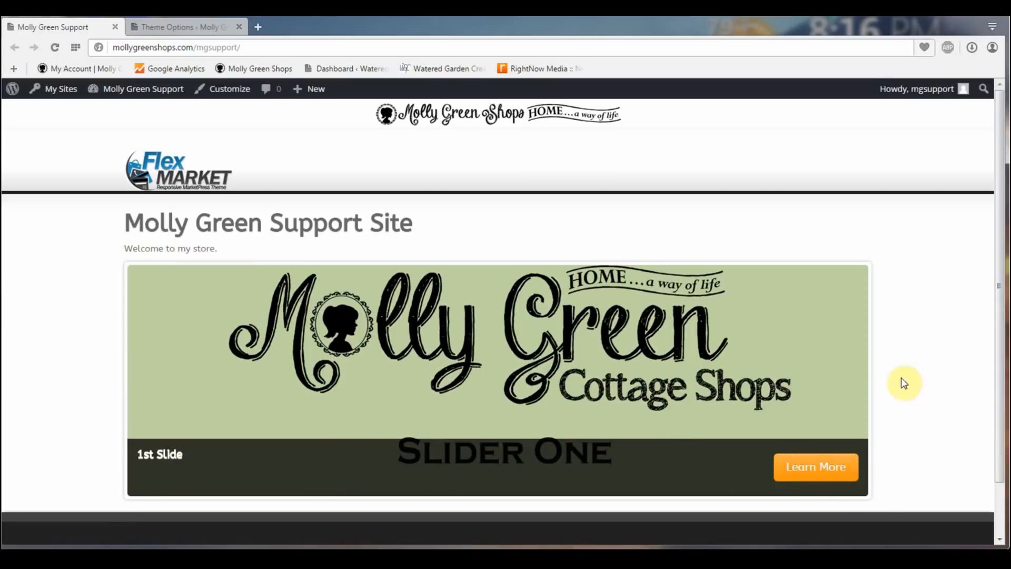
pyautogui.click(851, 371)
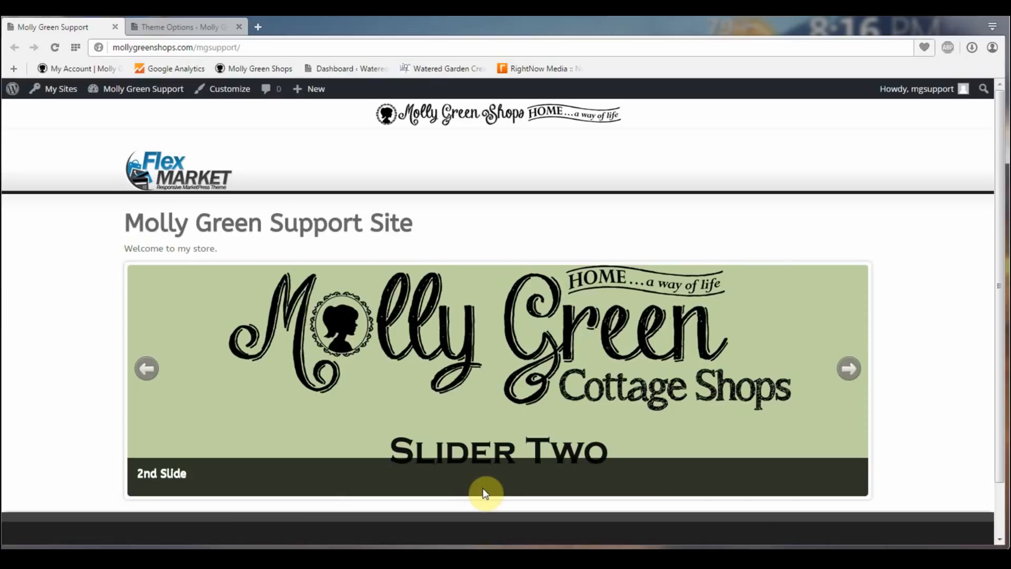
pyautogui.click(848, 371)
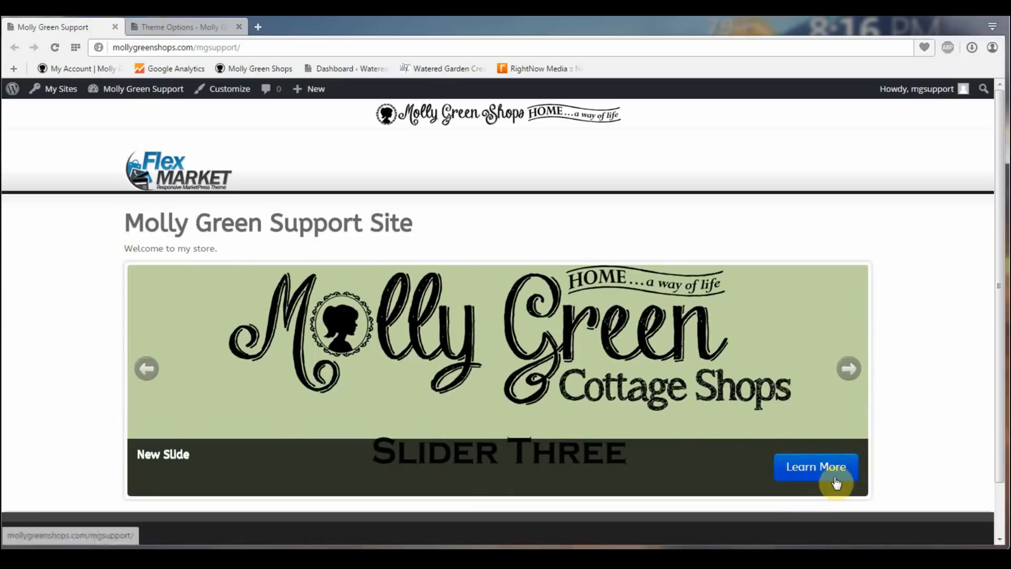
pyautogui.click(846, 370)
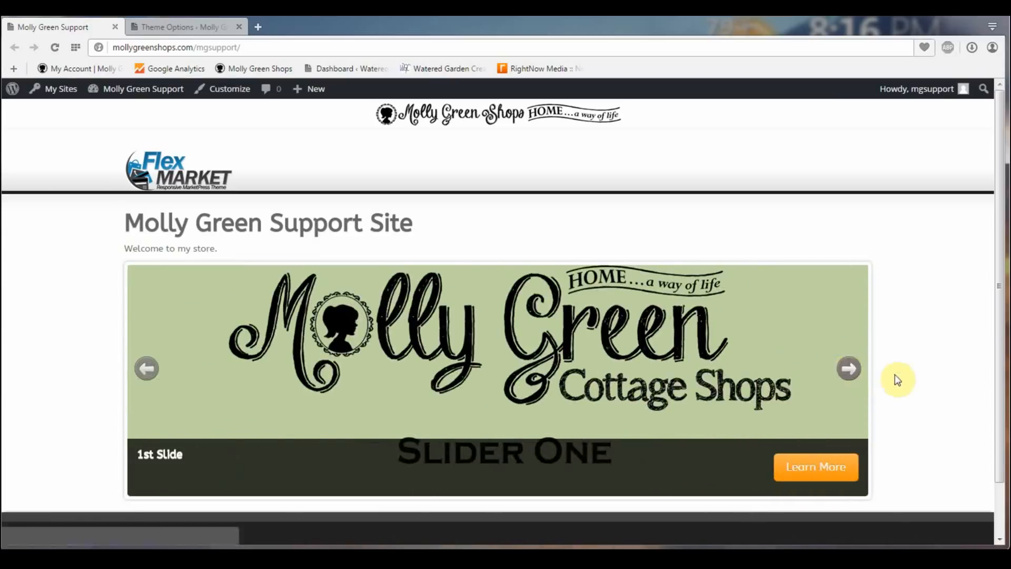
pyautogui.scroll(-2, 896, 379)
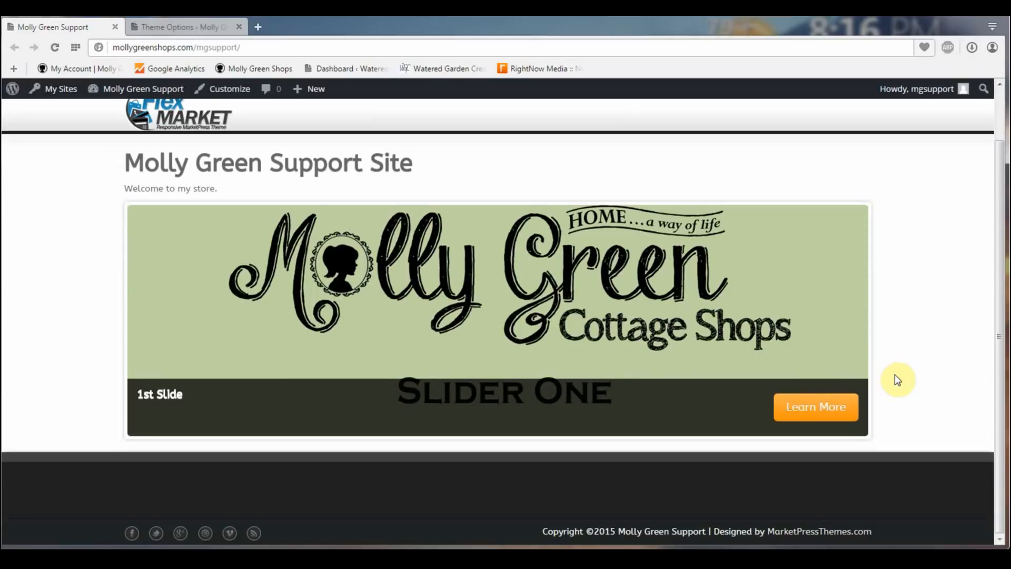